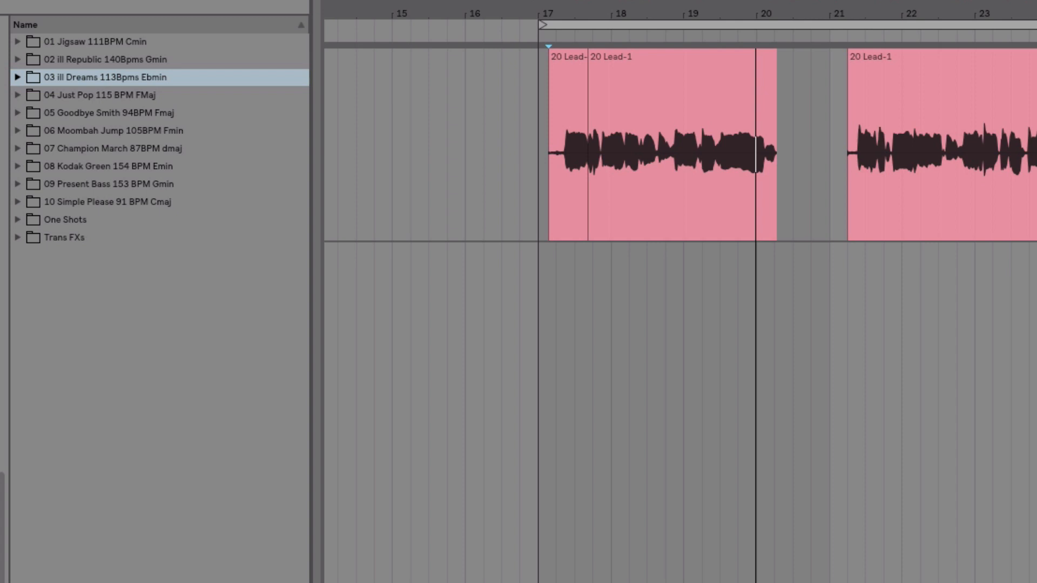
# Open the 03 ill Dreams folder, place the insert mark on the Lead track at bar 17 and start playback.
pyautogui.click(18, 77)
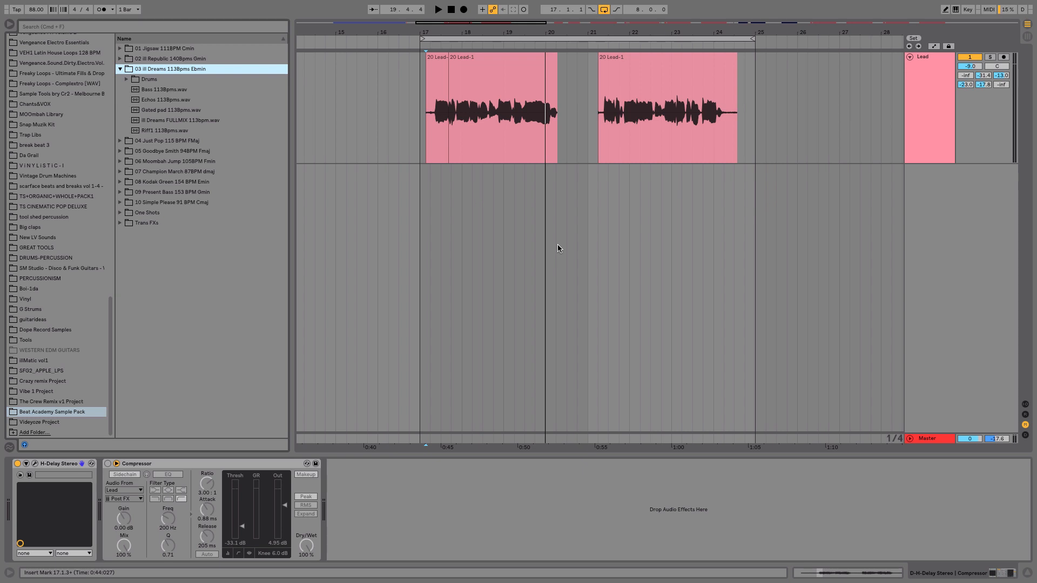
pyautogui.click(417, 141)
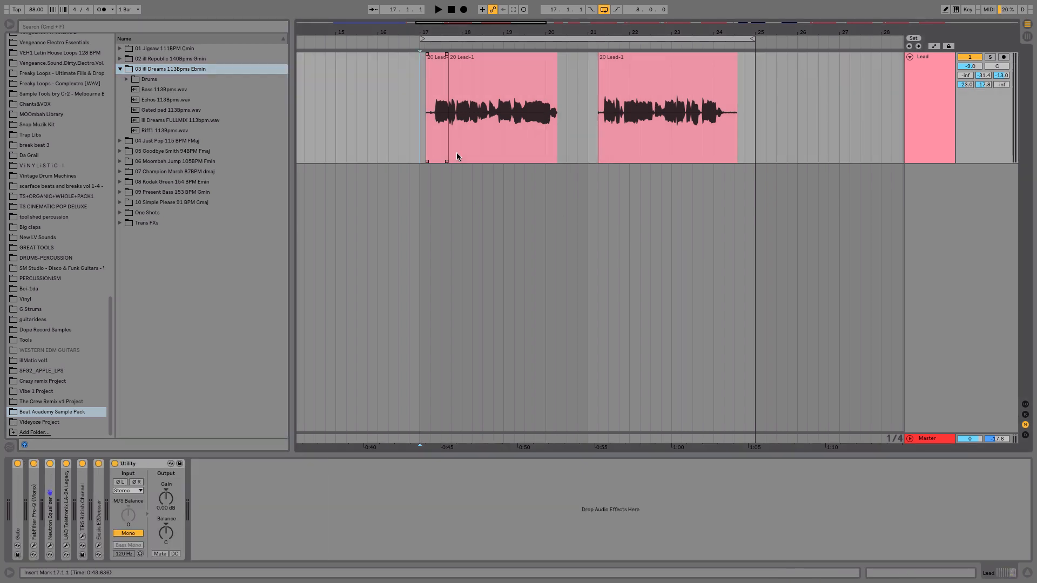
pyautogui.press('space')
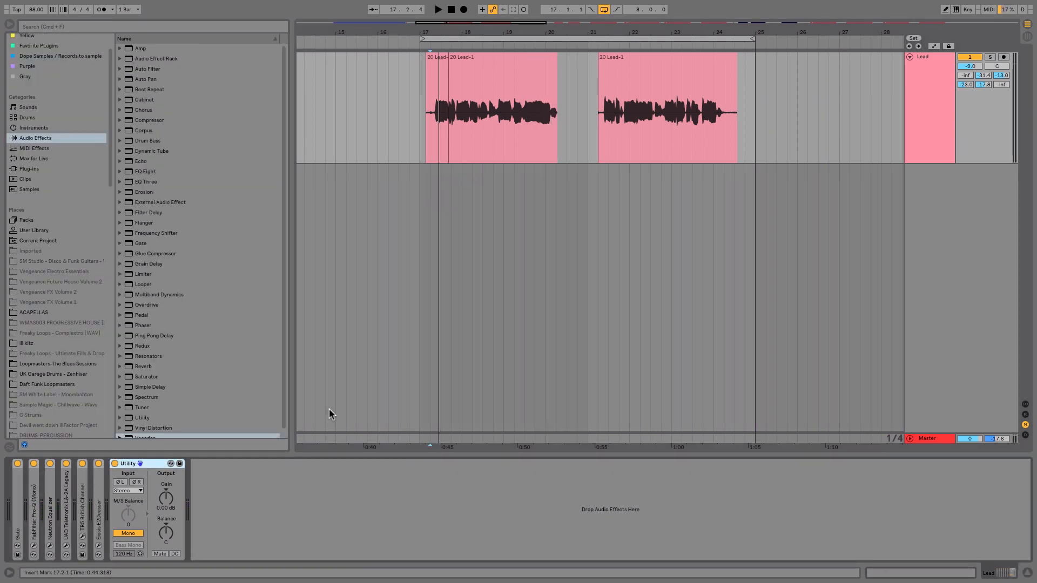
# Add a Vocoder from the Audio Effects to the Lead track.
pyautogui.click(41, 138)
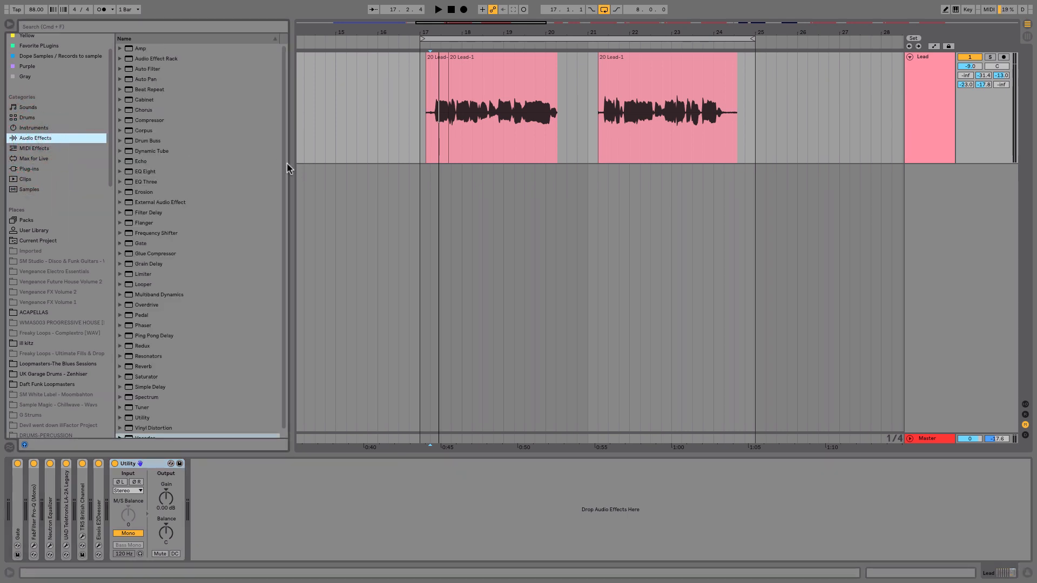
pyautogui.moveTo(283, 212); pyautogui.dragTo(280, 245)
pyautogui.moveTo(141, 435); pyautogui.dragTo(932, 82)
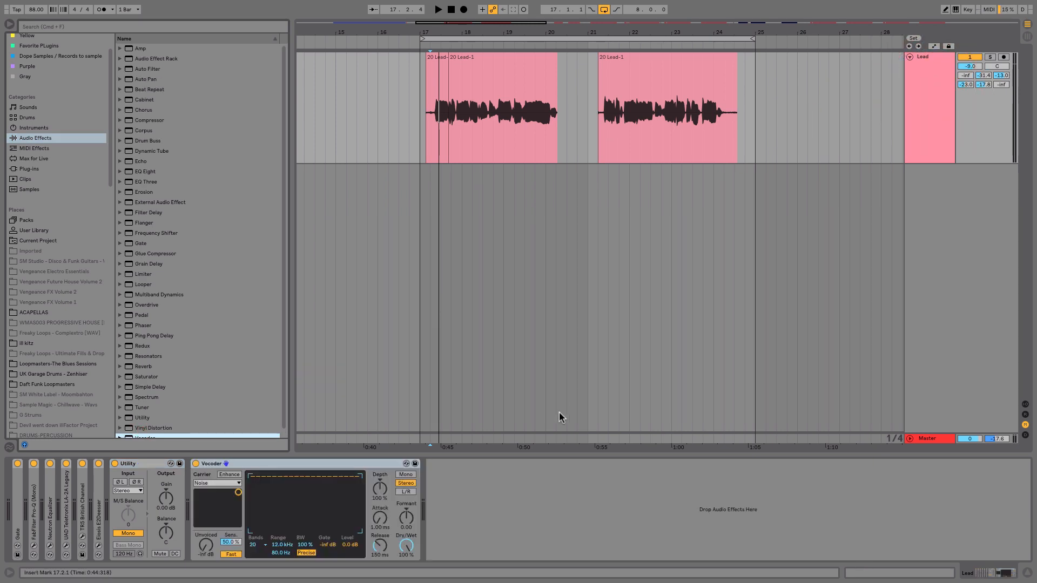
# Preview the Lead vocal through the Vocoder and inspect its carrier options.
pyautogui.press('space')
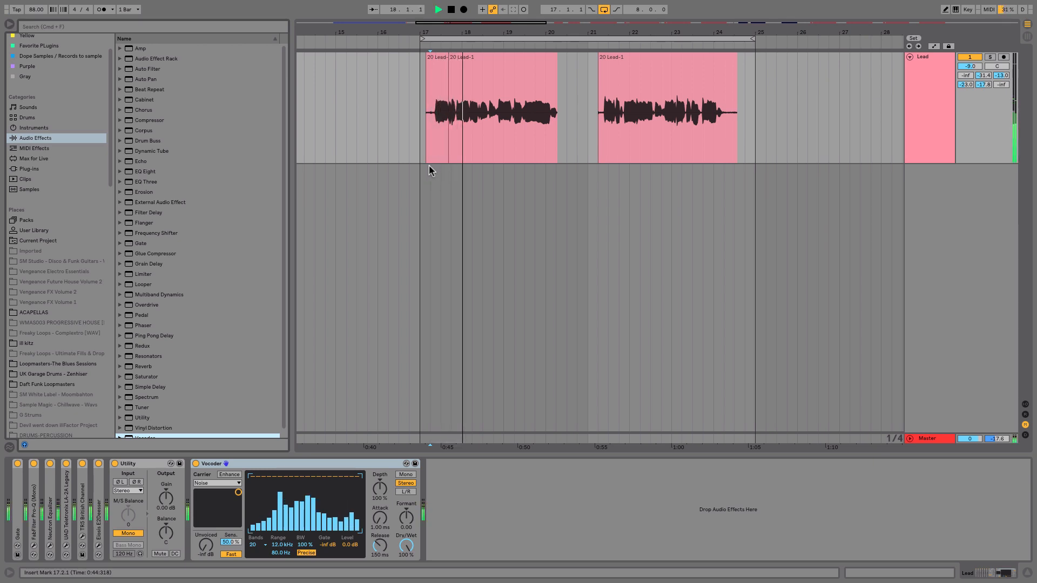
pyautogui.press('space')
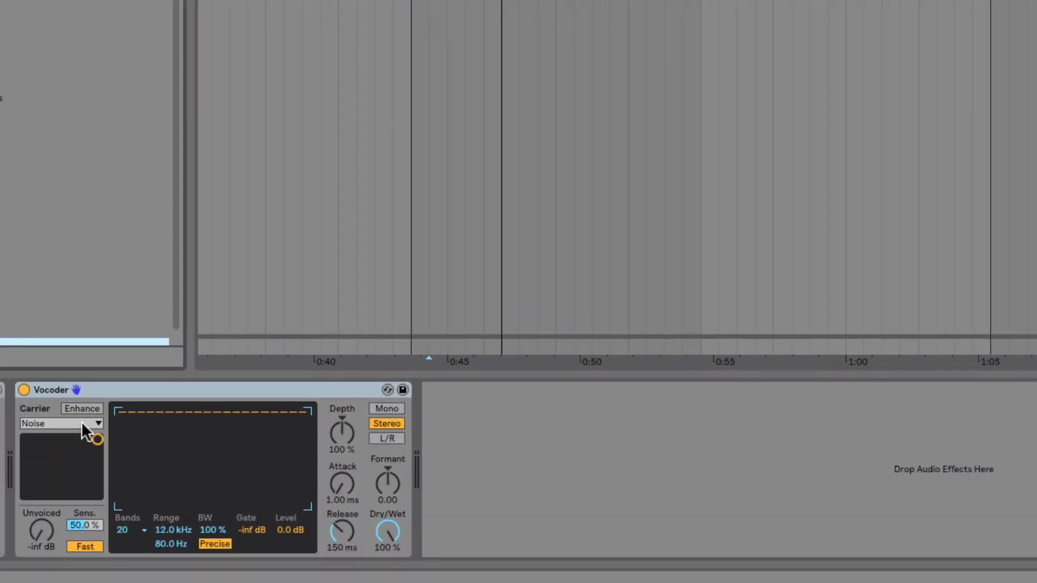
pyautogui.click(233, 482)
pyautogui.click(82, 433)
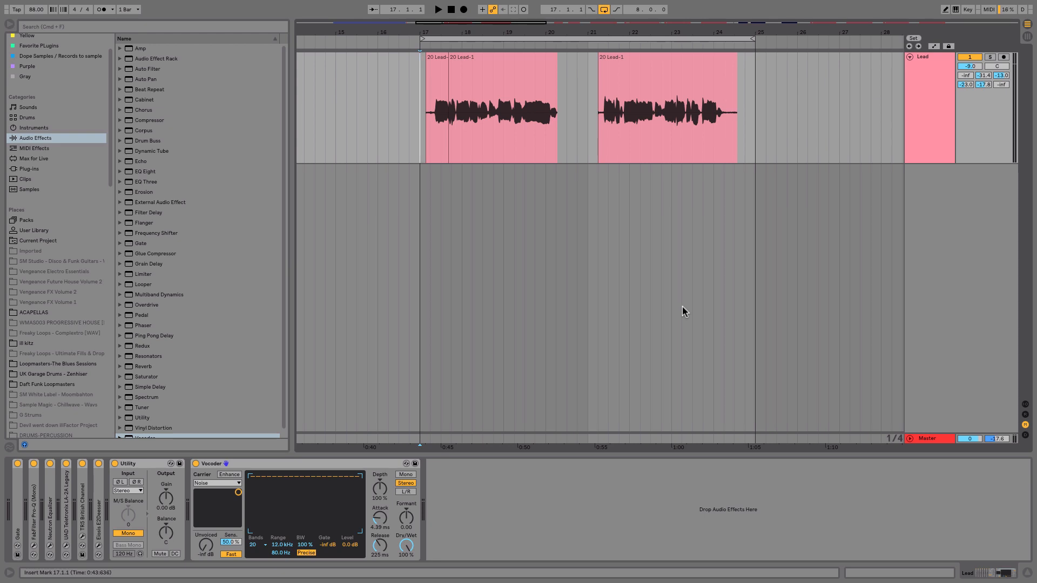
# Create a new MIDI track with the Analog instrument and select it.
pyautogui.click(32, 128)
pyautogui.moveTo(139, 48); pyautogui.dragTo(458, 264)
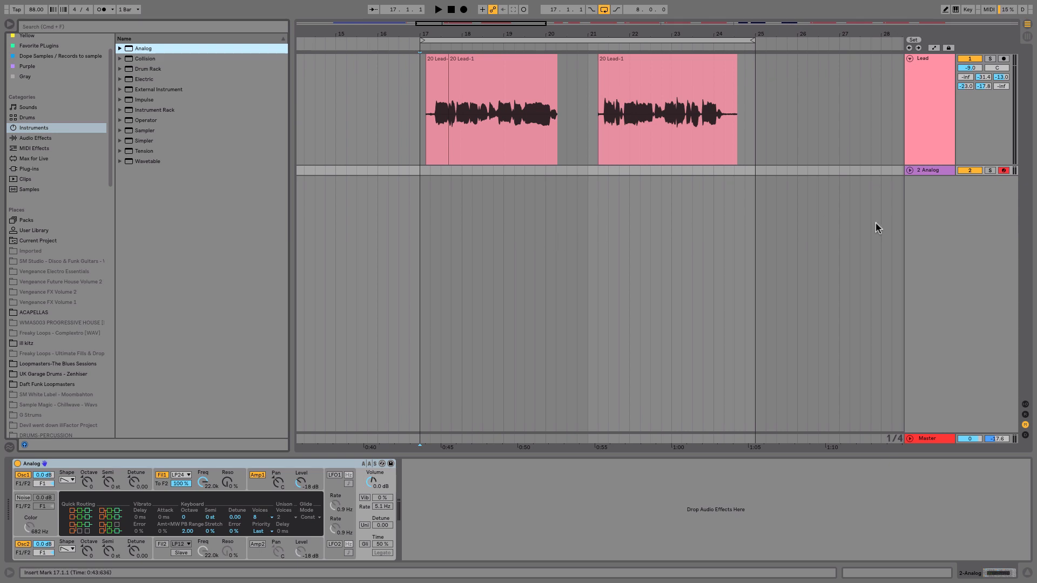
pyautogui.click(910, 171)
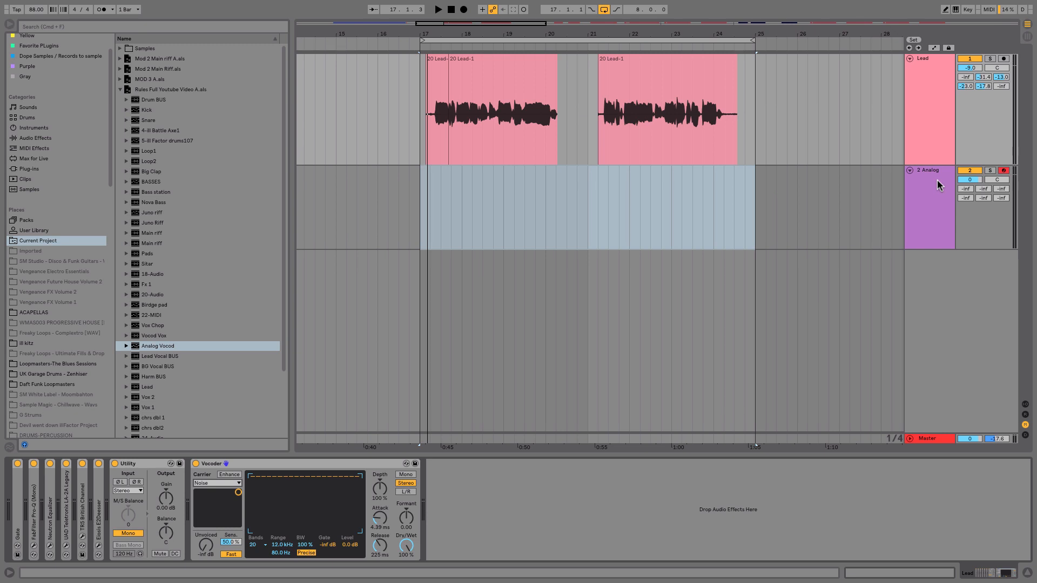
# Set the Lead Vocoder's carrier to External with audio coming from 2-Analog.
pyautogui.click(925, 105)
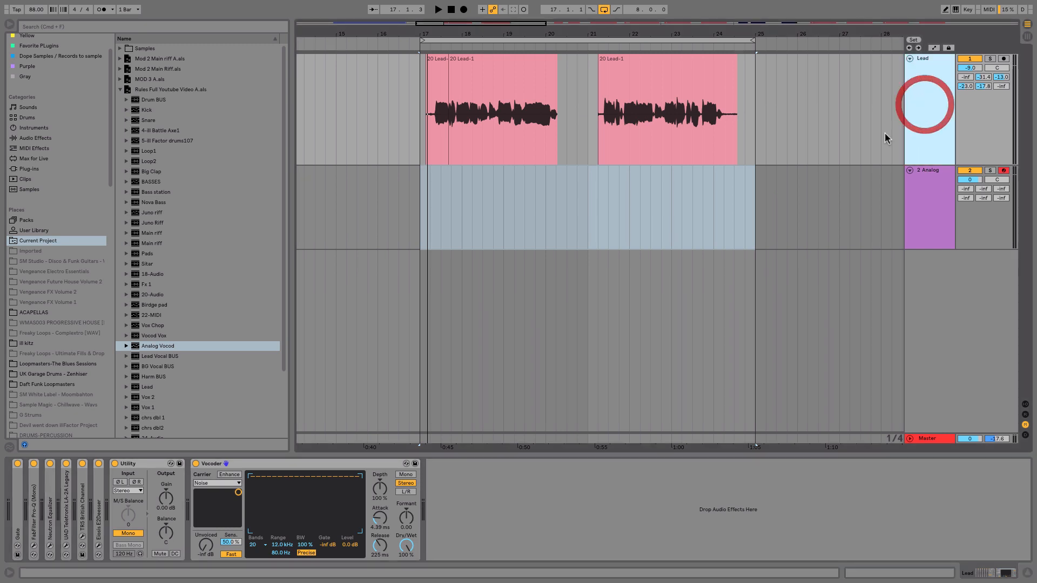
pyautogui.click(227, 484)
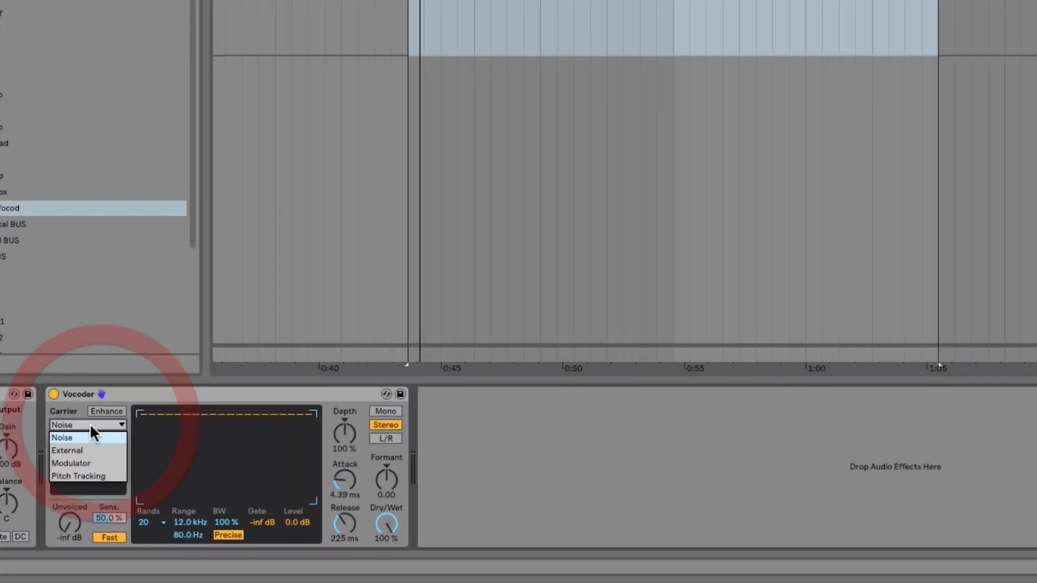
pyautogui.click(54, 442)
pyautogui.click(60, 434)
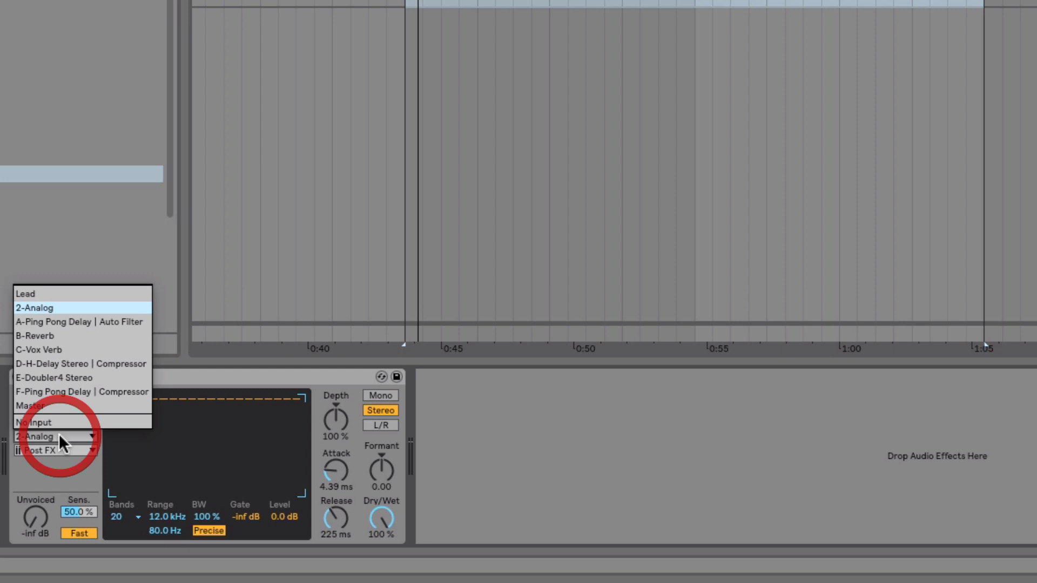
pyautogui.click(62, 307)
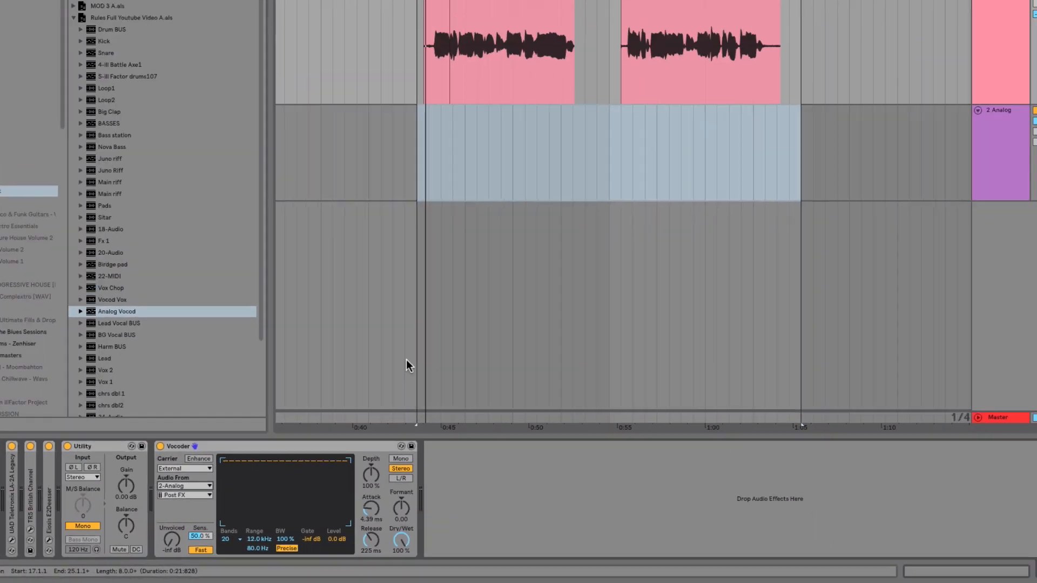
# Play back the vocoded section and open the Analog track's instrument.
pyautogui.press('space')
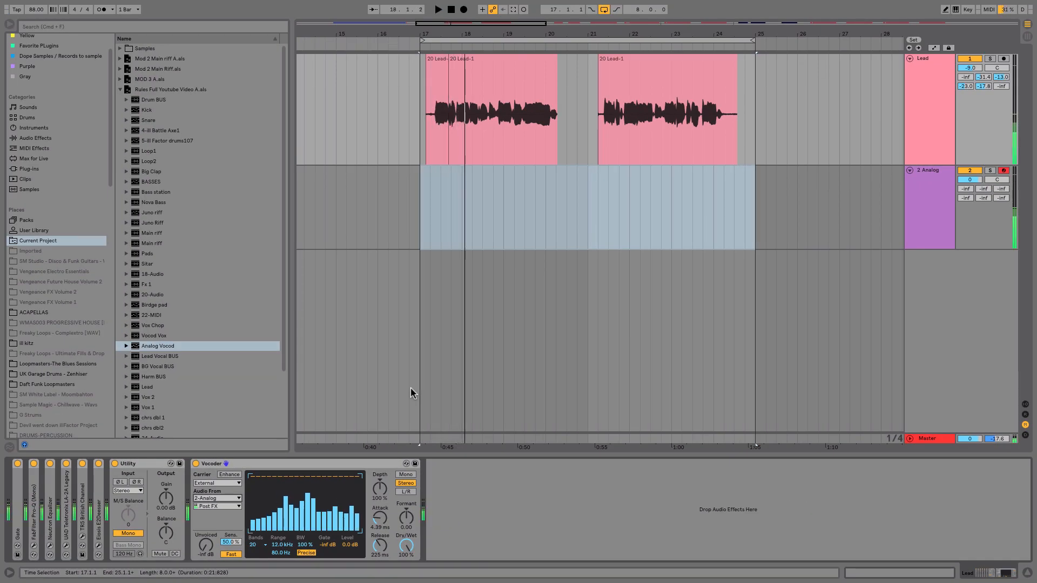
pyautogui.press('space')
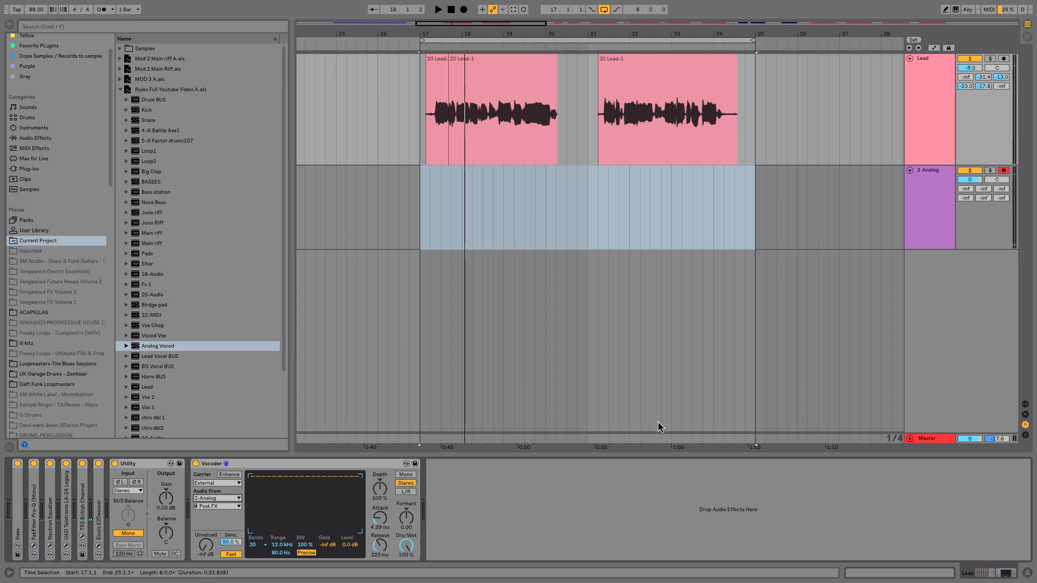
pyautogui.click(970, 170)
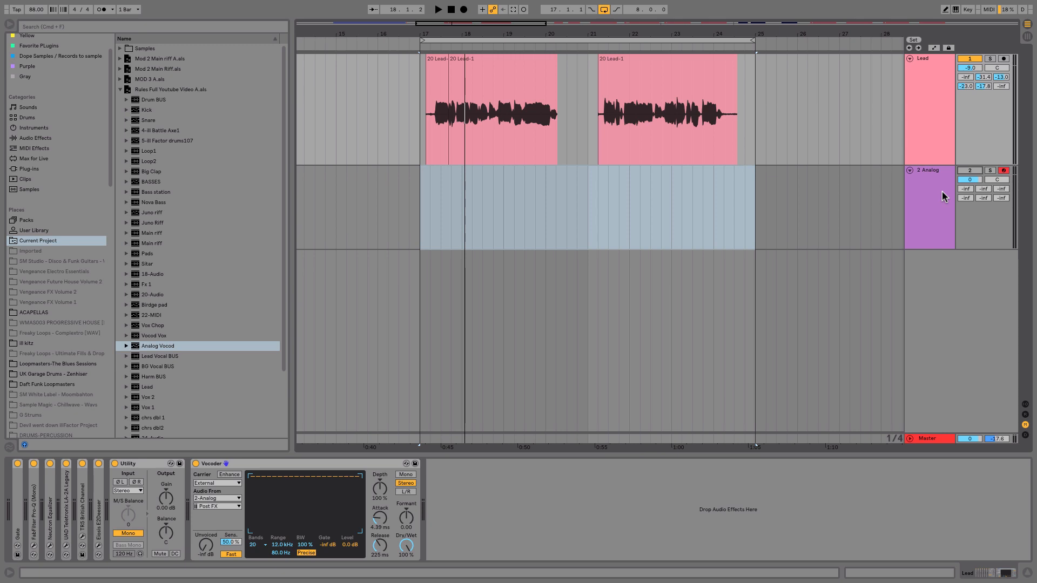
pyautogui.press('space')
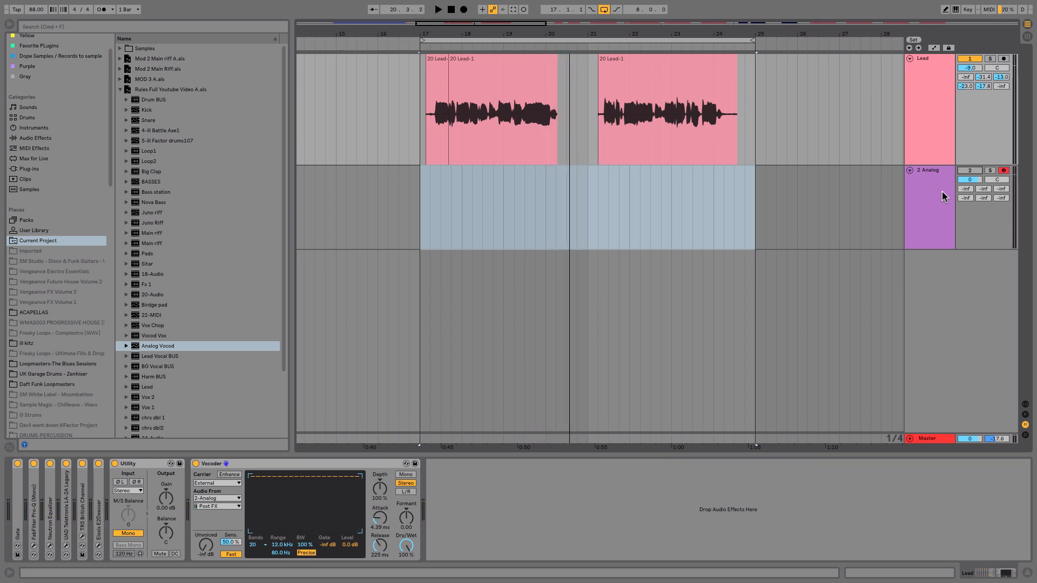
pyautogui.click(942, 192)
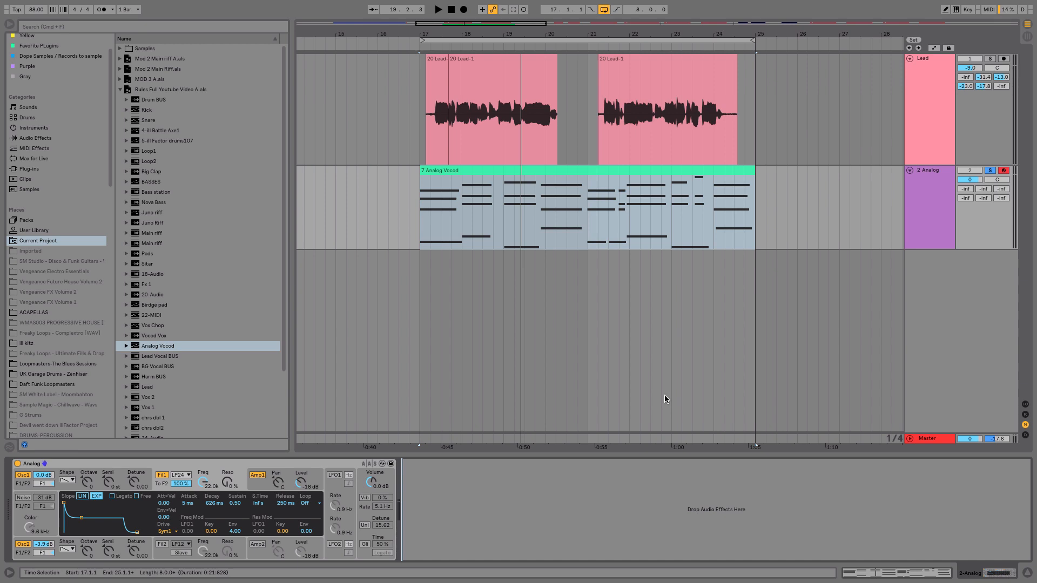
# Start playback and change Oscillator 1's waveform shape on the Analog synth.
pyautogui.click(327, 466)
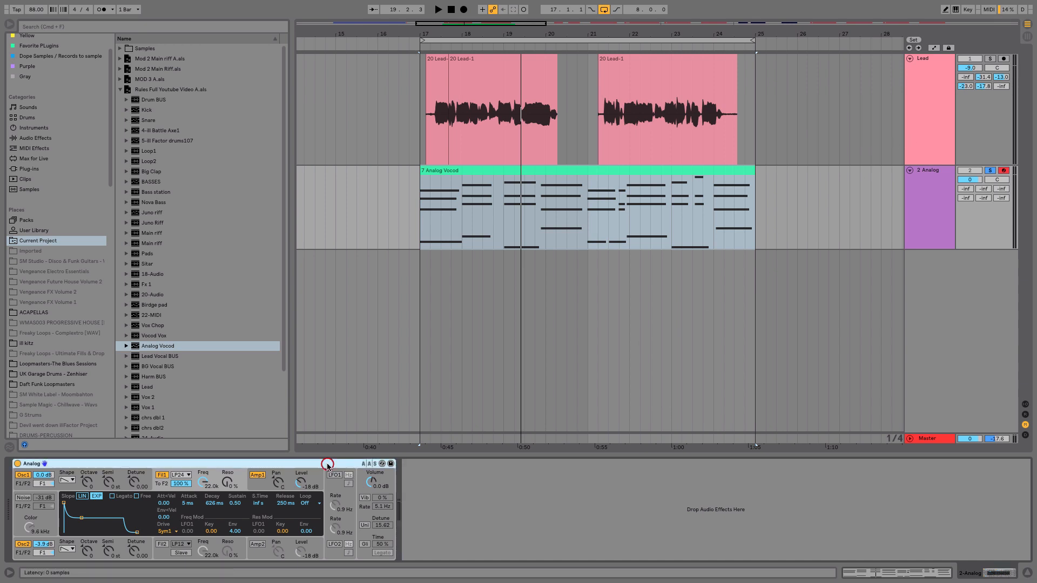
pyautogui.press('space')
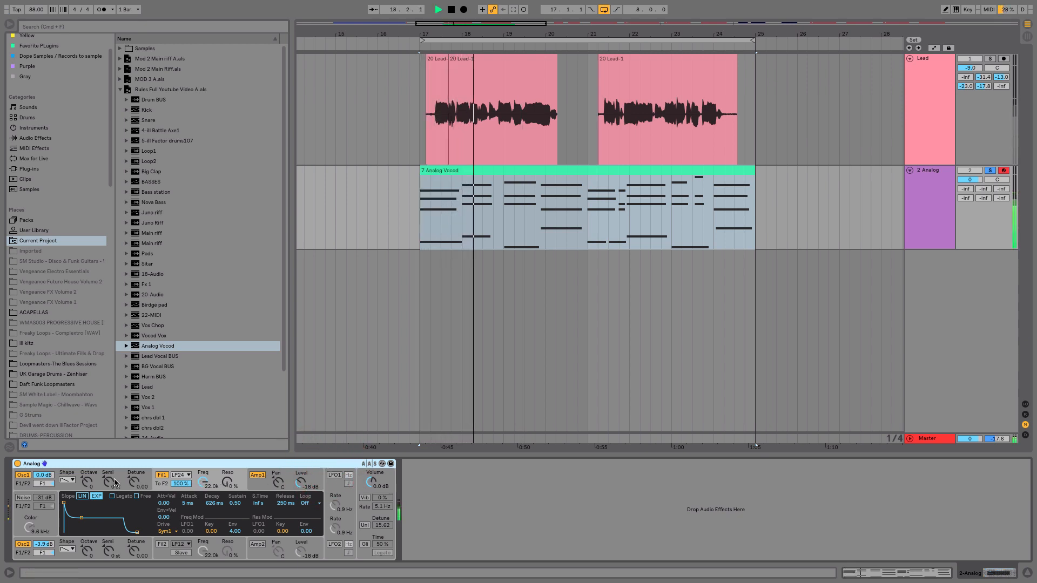
pyautogui.click(90, 483)
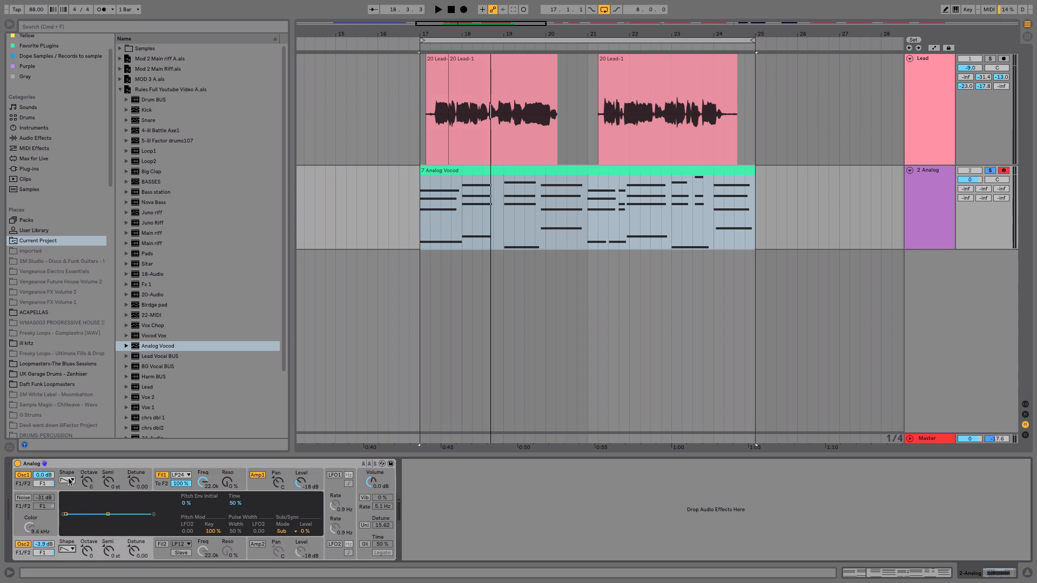
pyautogui.click(70, 481)
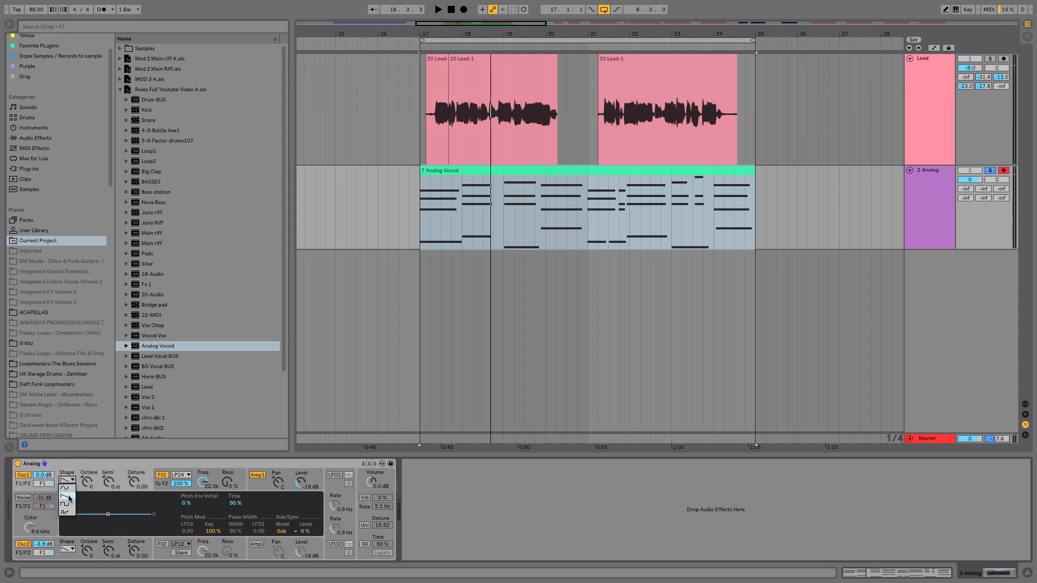
pyautogui.click(69, 499)
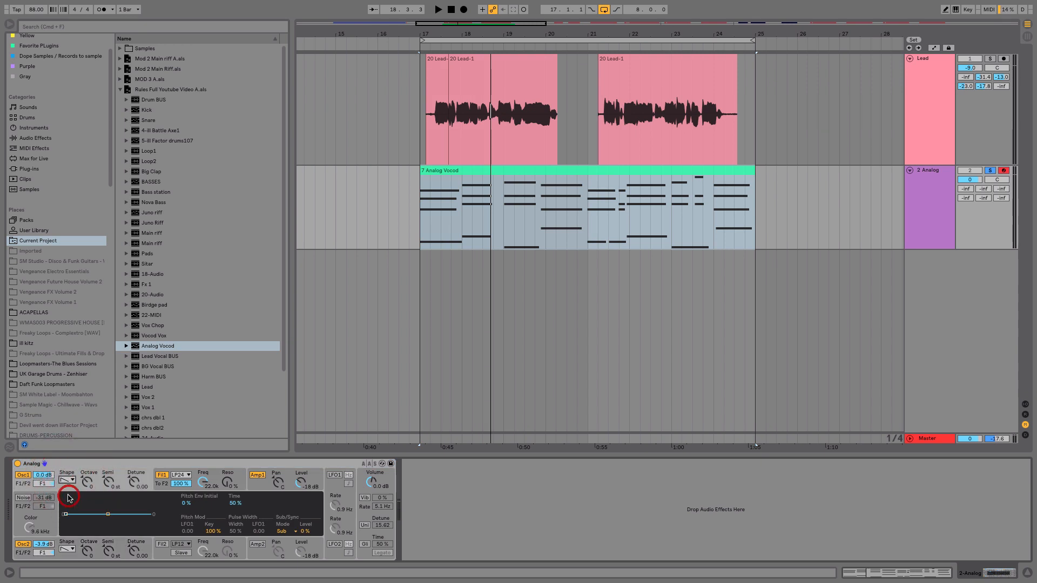
# Change Oscillator 2's waveform shape and set the sub-oscillator level to 74 %.
pyautogui.click(72, 550)
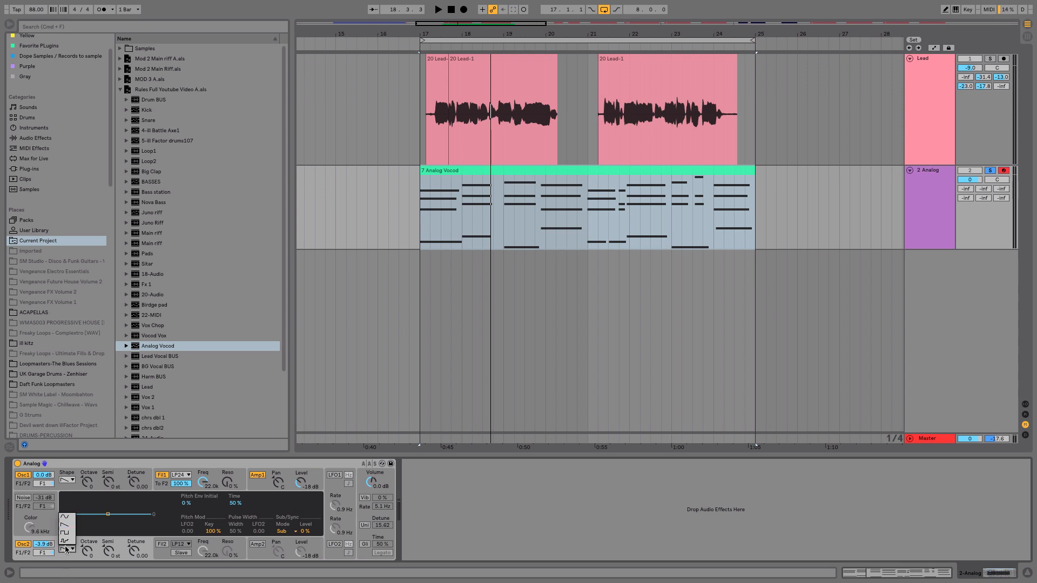
pyautogui.click(69, 525)
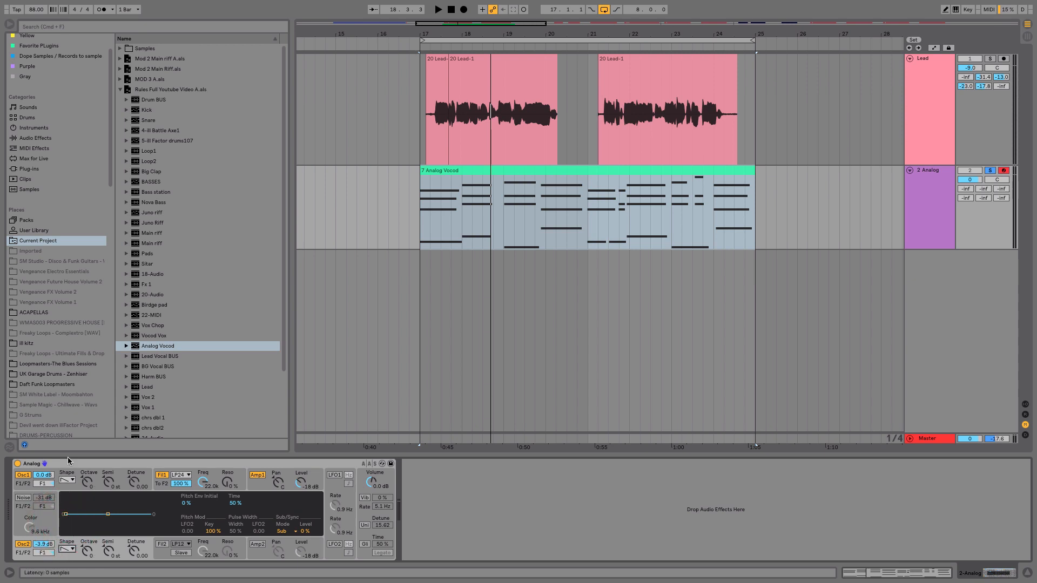
pyautogui.click(77, 484)
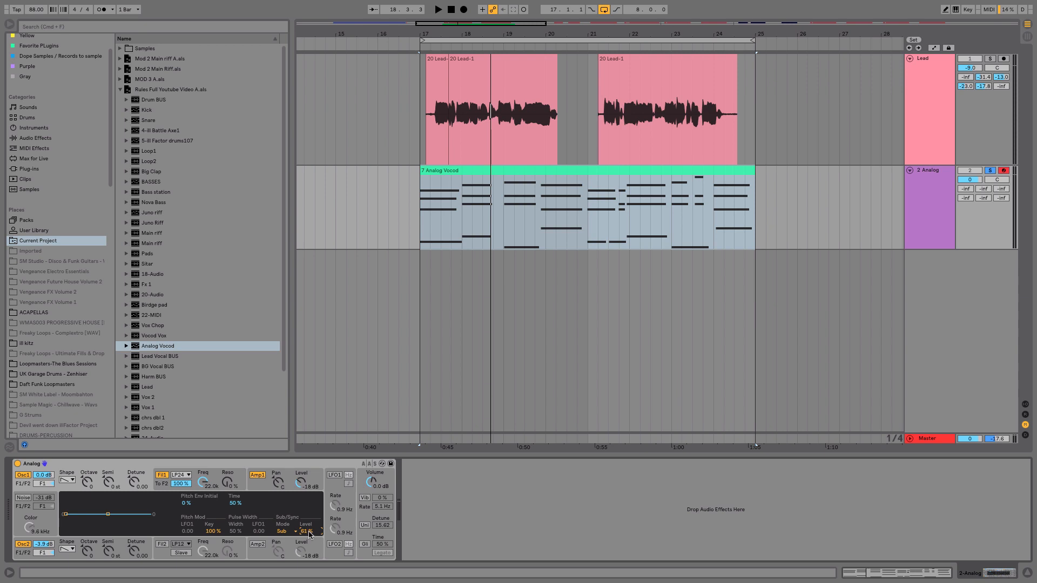
pyautogui.press('space')
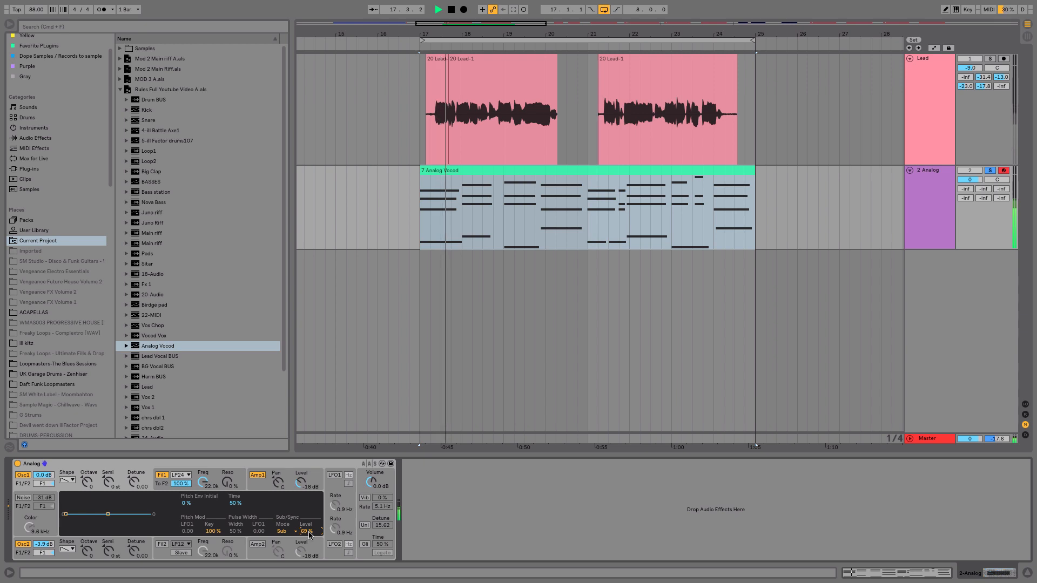
pyautogui.moveTo(309, 536); pyautogui.dragTo(309, 532)
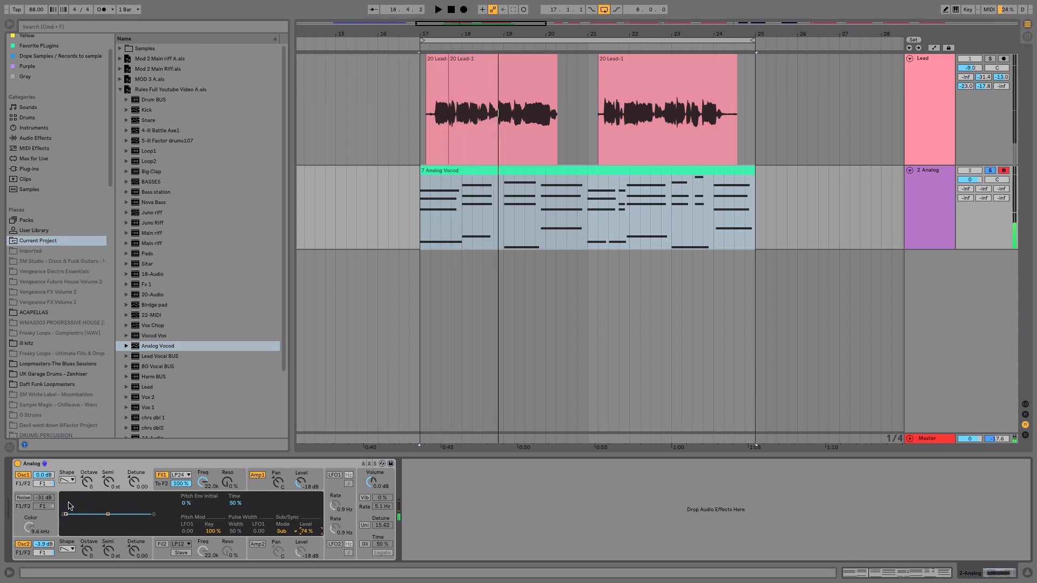
# Enable the Analog's noise generator and set its level to about -26 dB.
pyautogui.click(24, 498)
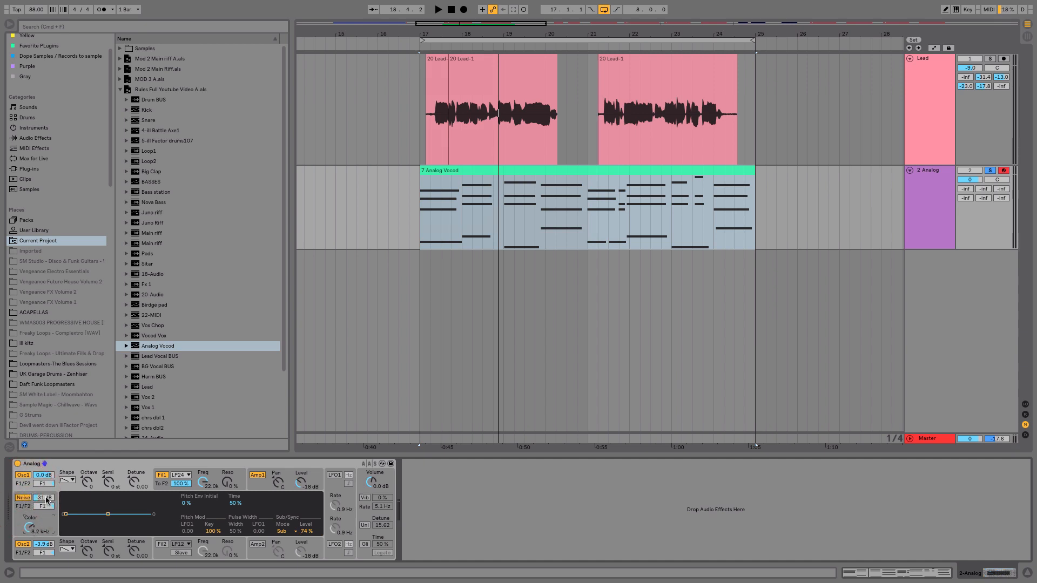
pyautogui.press('space')
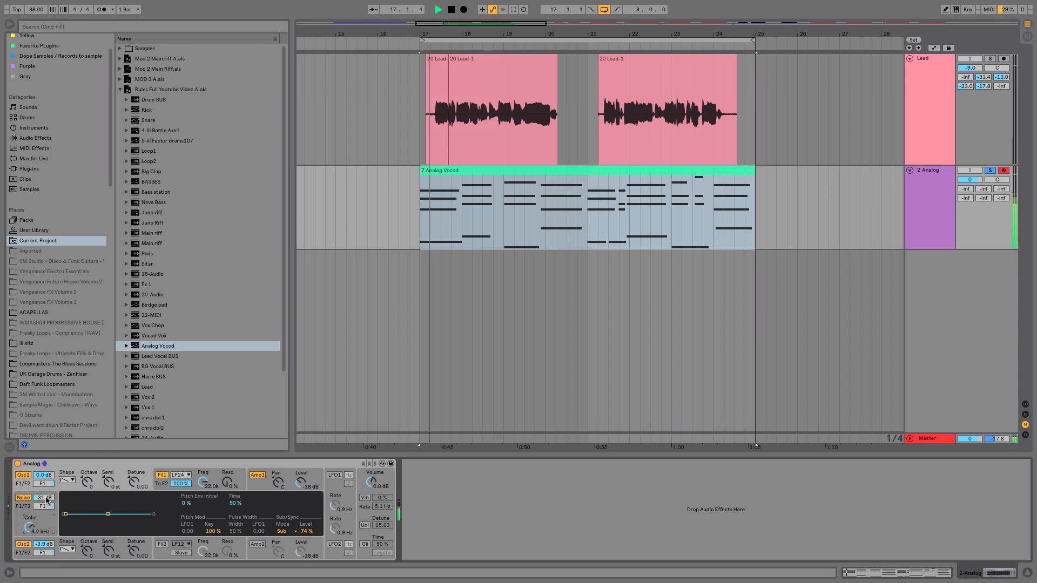
pyautogui.moveTo(47, 499); pyautogui.dragTo(47, 502)
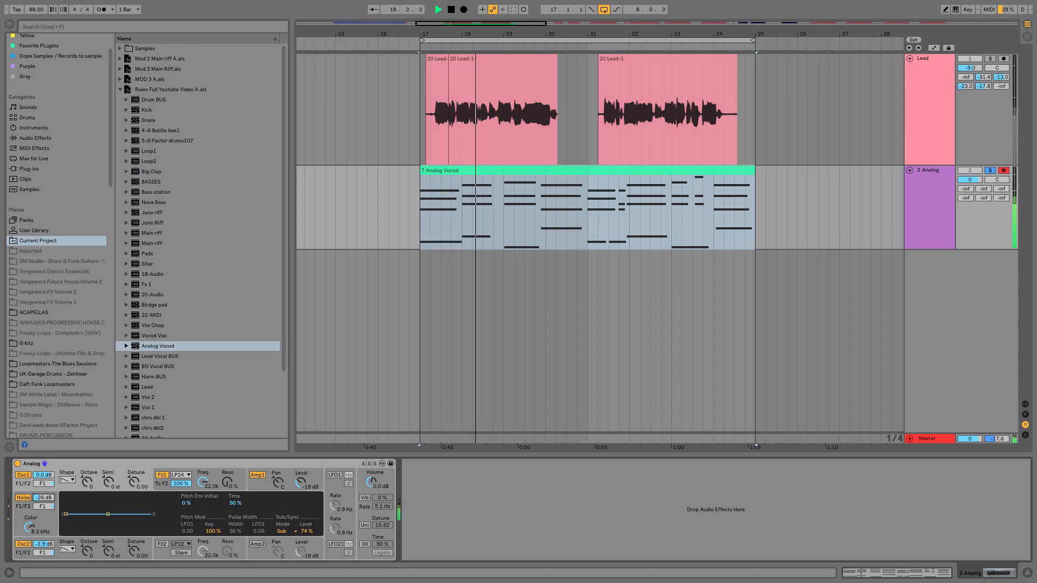
# Lower Filter 1's cutoff frequency to about 6.0 kHz while playing back.
pyautogui.click(204, 482)
pyautogui.moveTo(203, 481); pyautogui.dragTo(203, 492)
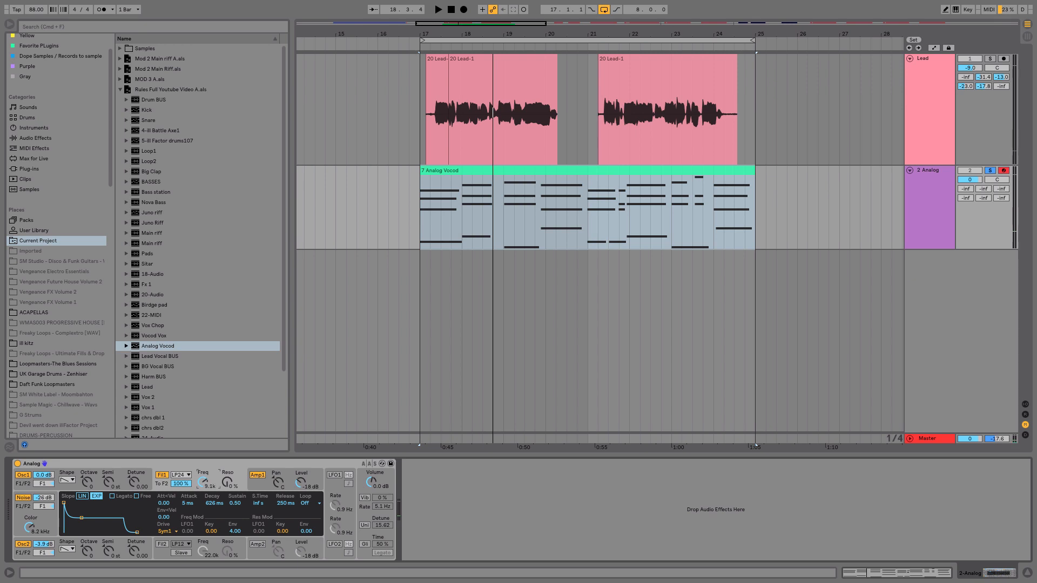
pyautogui.press('space')
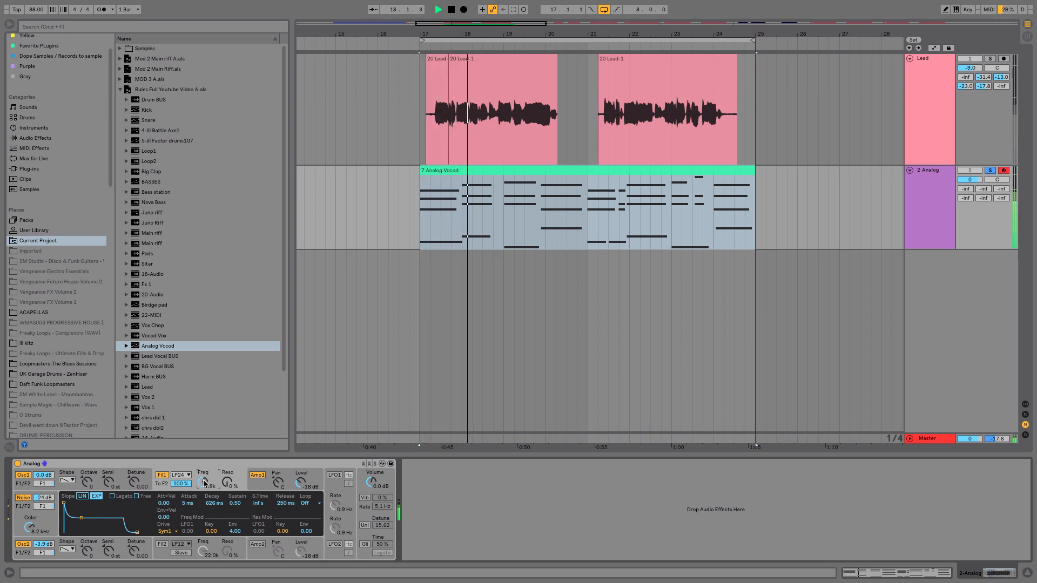
pyautogui.moveTo(204, 481); pyautogui.dragTo(203, 485)
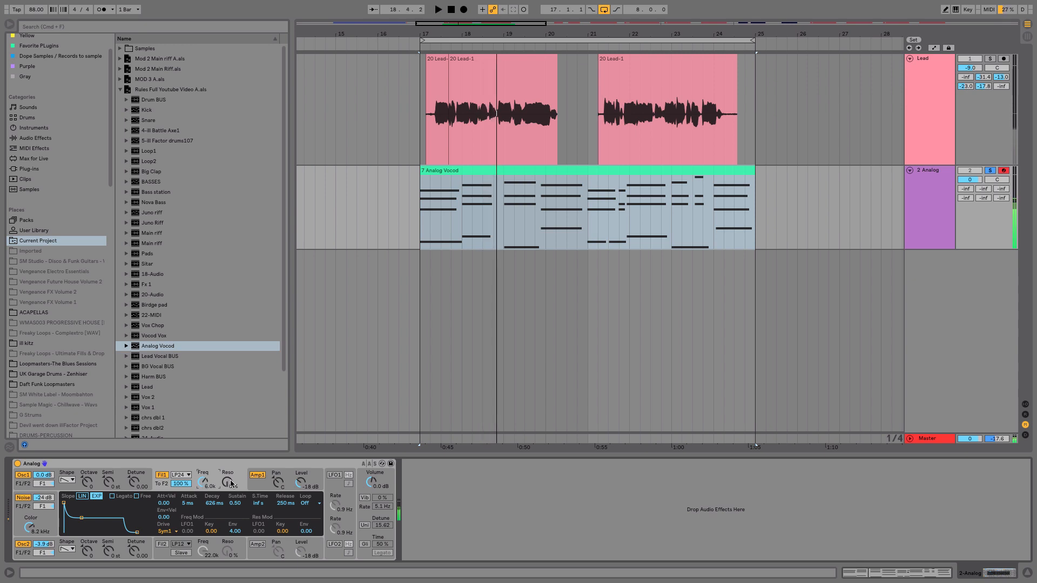
# Set Filter 1's resonance to about 16 % while playing back.
pyautogui.press('space')
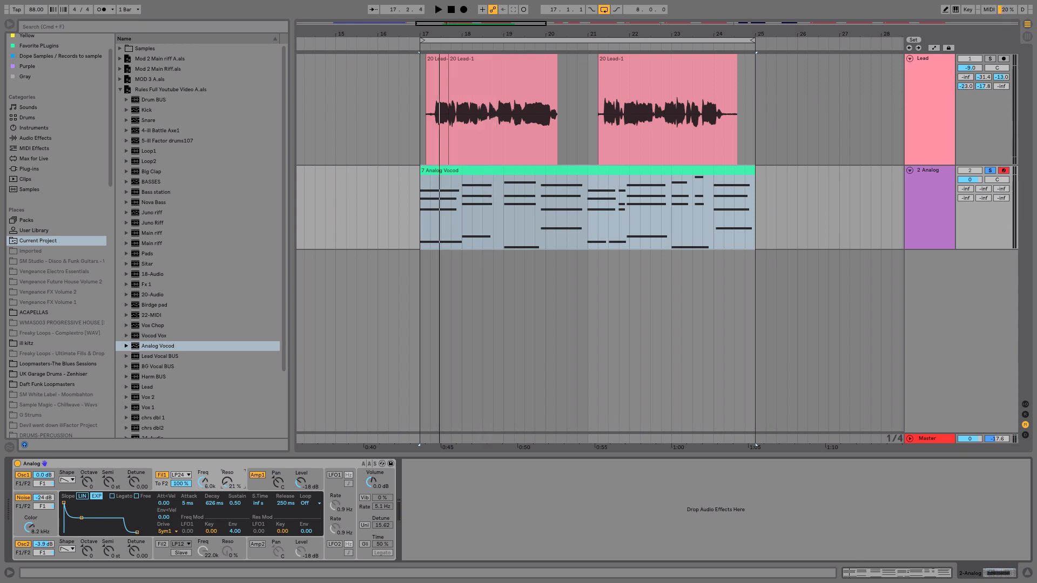
pyautogui.press('space')
pyautogui.moveTo(227, 481); pyautogui.dragTo(227, 484)
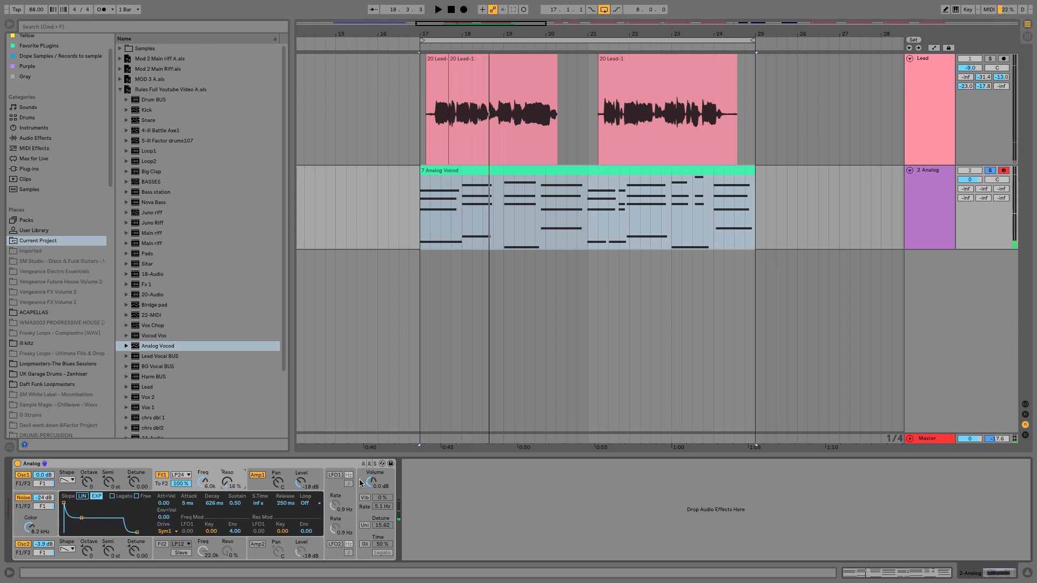
# Open the Analog's global settings and set Oscillator 2's detune to about 0.03 while auditioning.
pyautogui.click(364, 525)
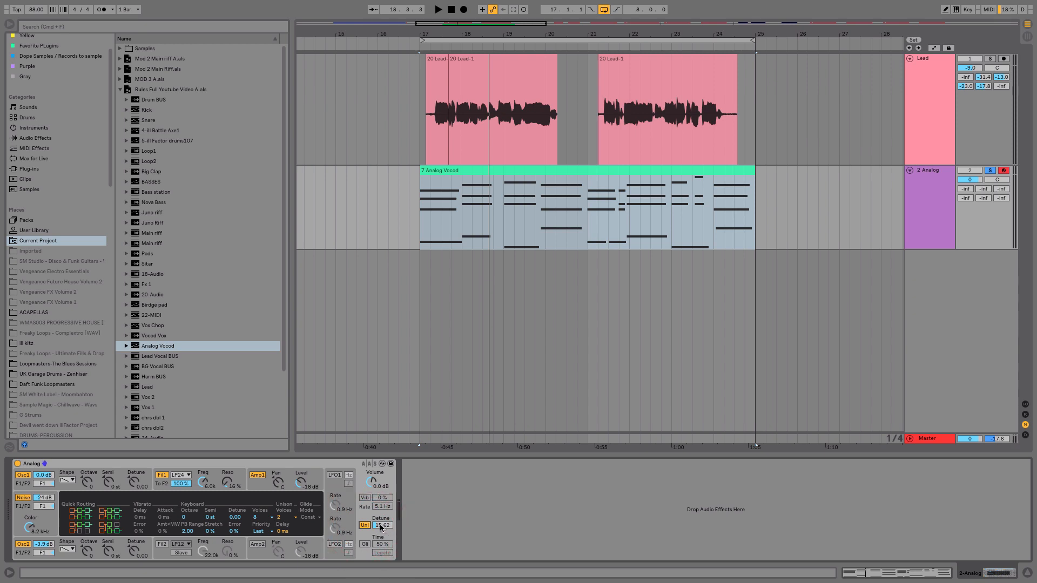
pyautogui.moveTo(381, 528); pyautogui.dragTo(380, 533)
pyautogui.press('space')
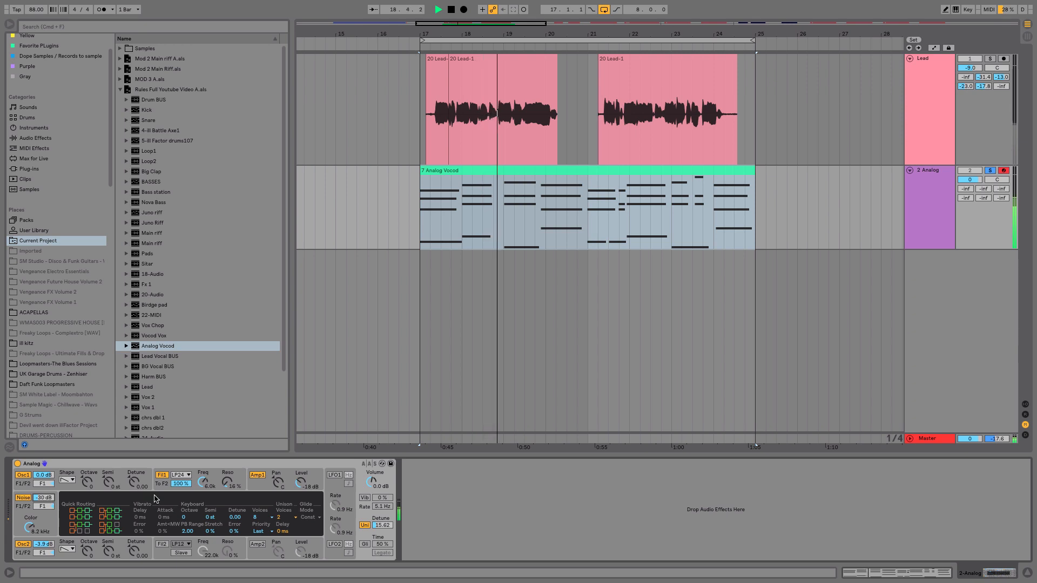
pyautogui.click(128, 545)
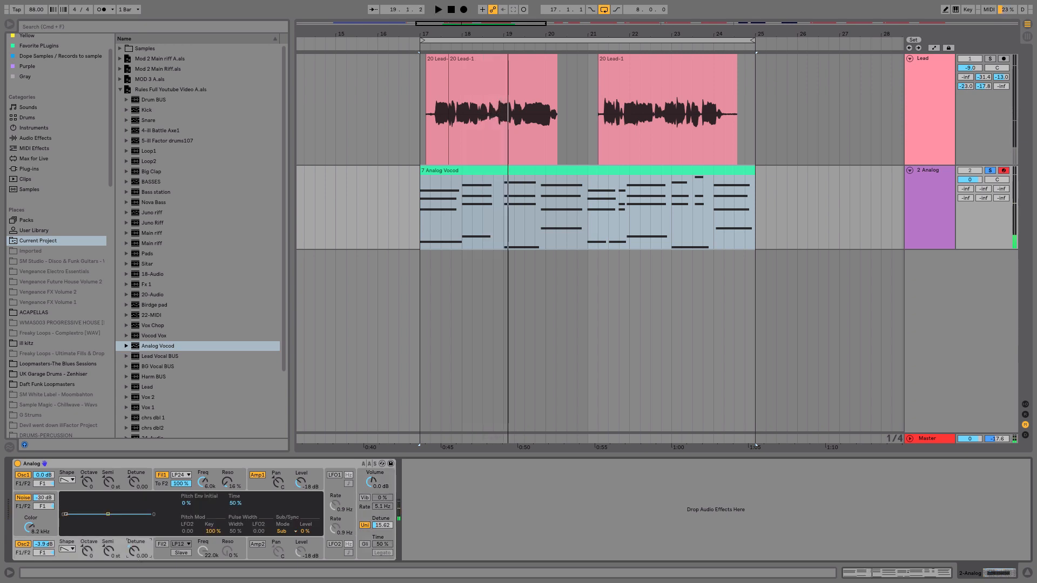
pyautogui.press('space')
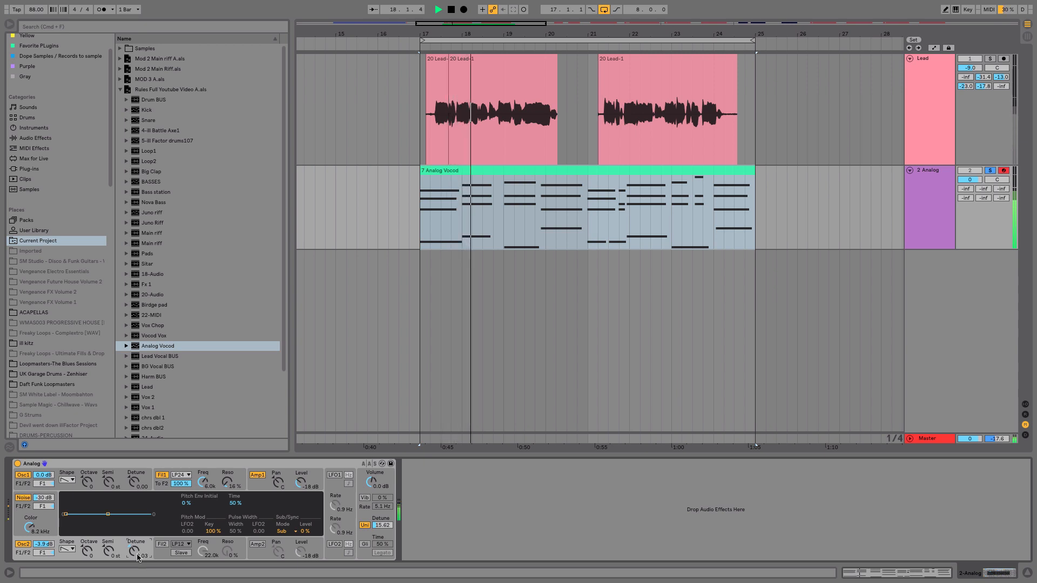
pyautogui.click(380, 522)
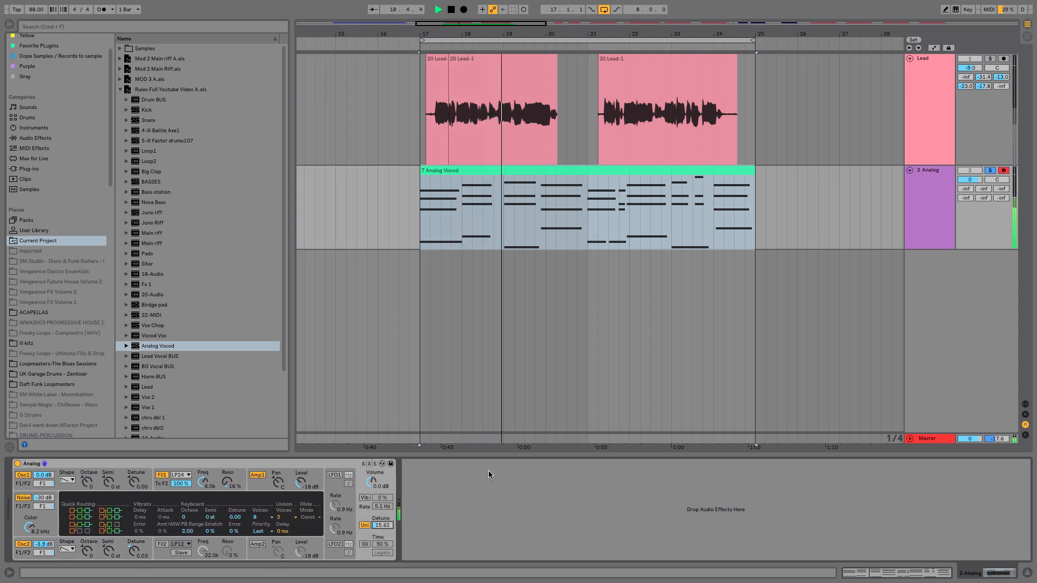
pyautogui.press('space')
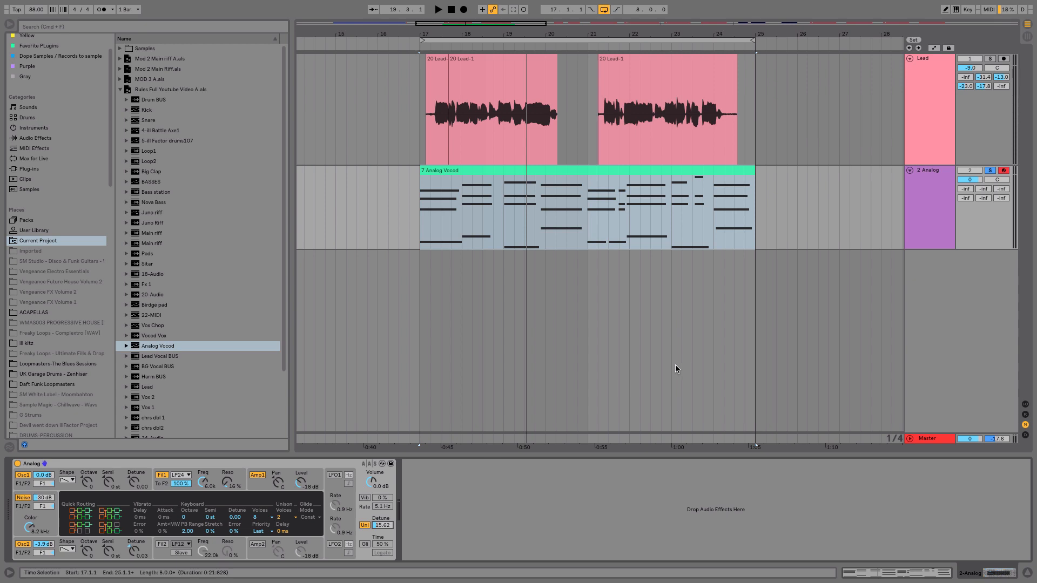
# Select the Lead track and play back the vocoded vocal.
pyautogui.click(990, 171)
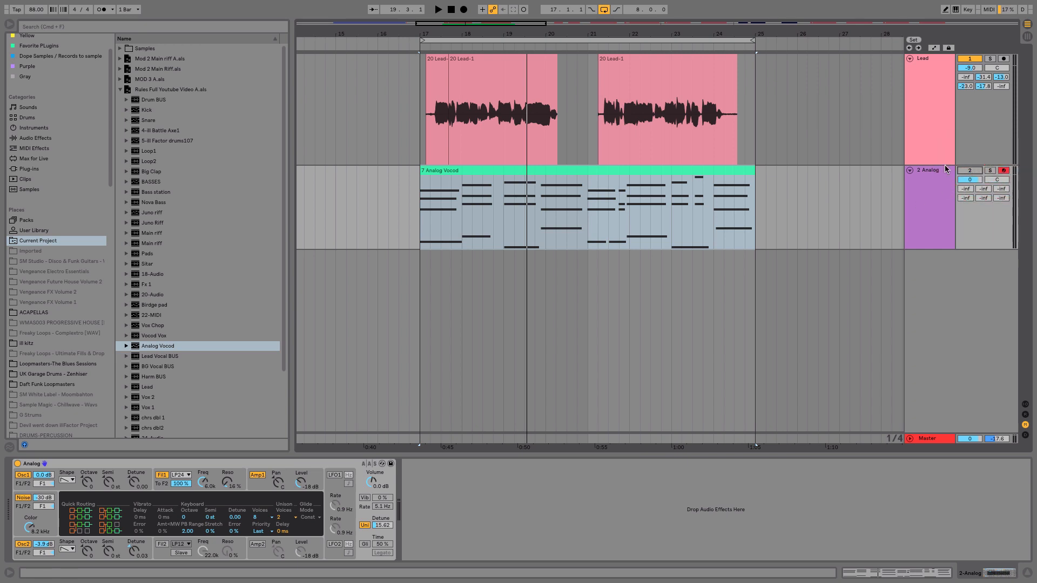
pyautogui.click(935, 91)
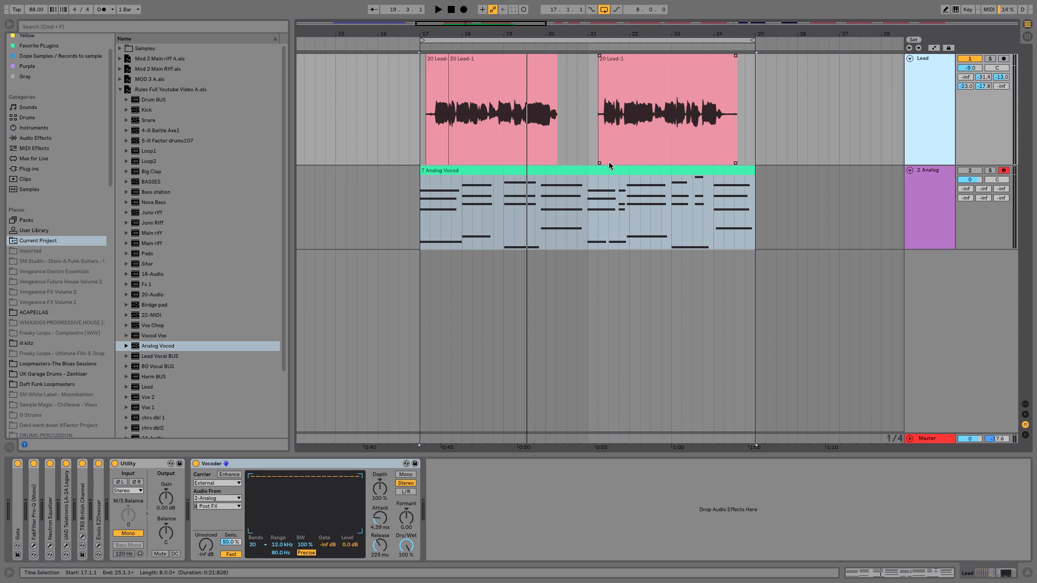
pyautogui.press('space')
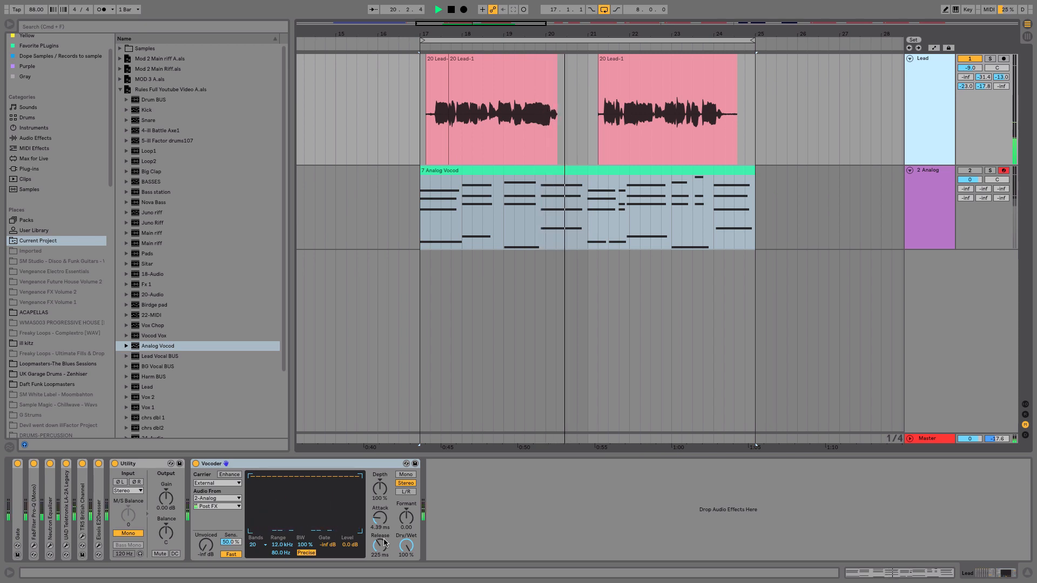
pyautogui.press('space')
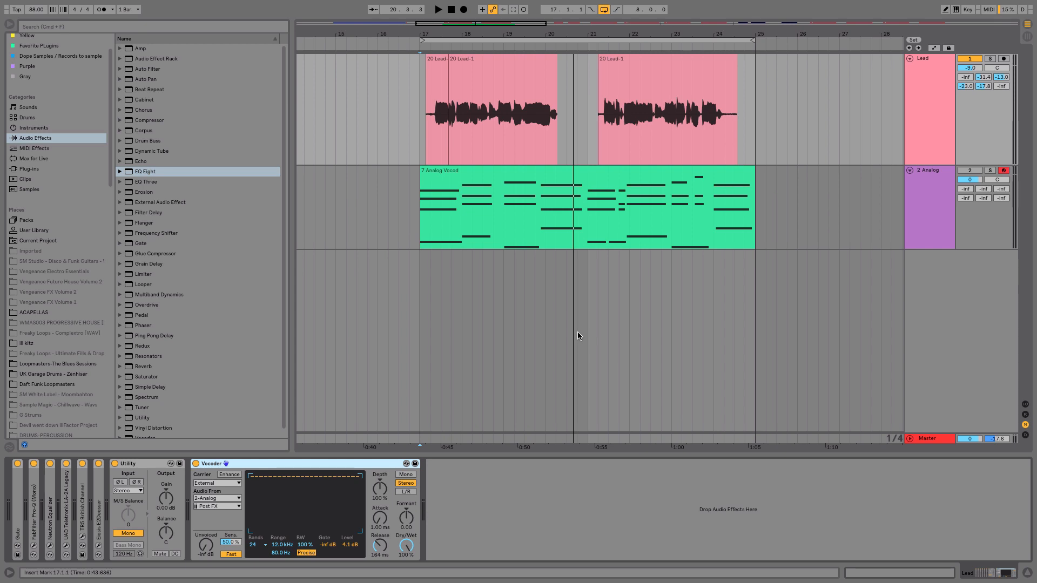
# Duplicate the Lead track.
pyautogui.click(940, 92)
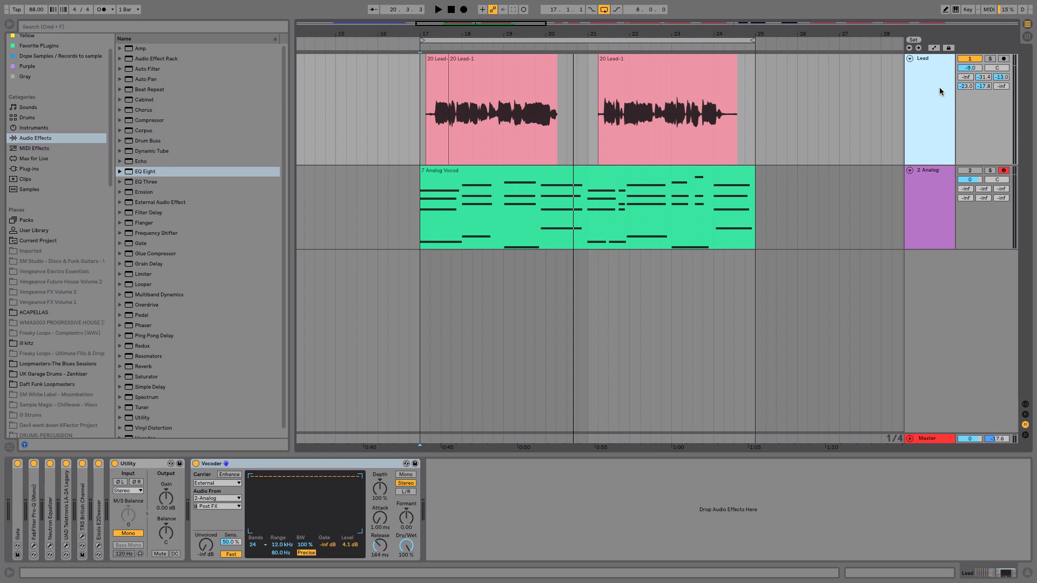
pyautogui.press('super+d')
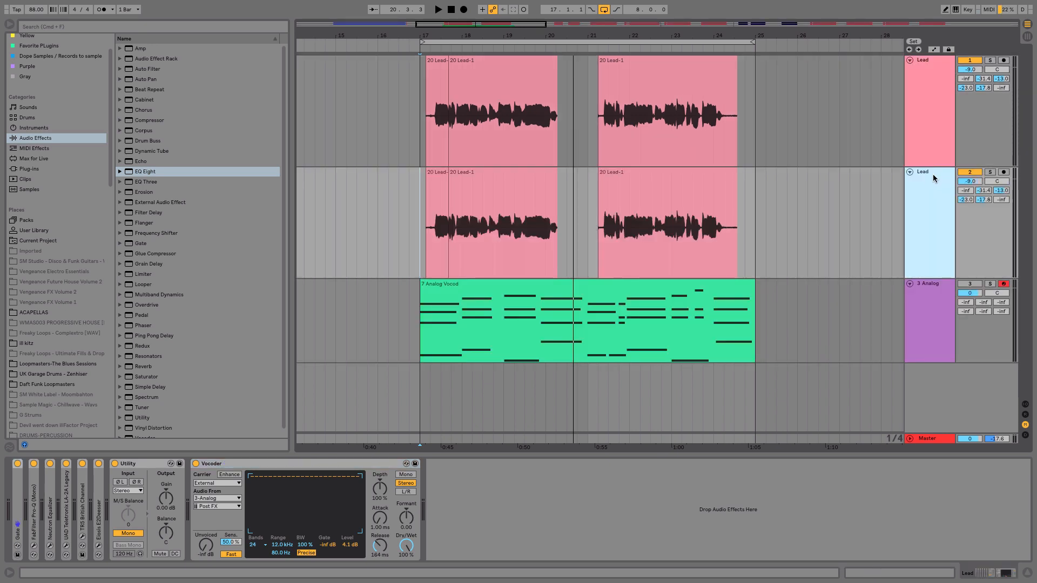
pyautogui.click(936, 103)
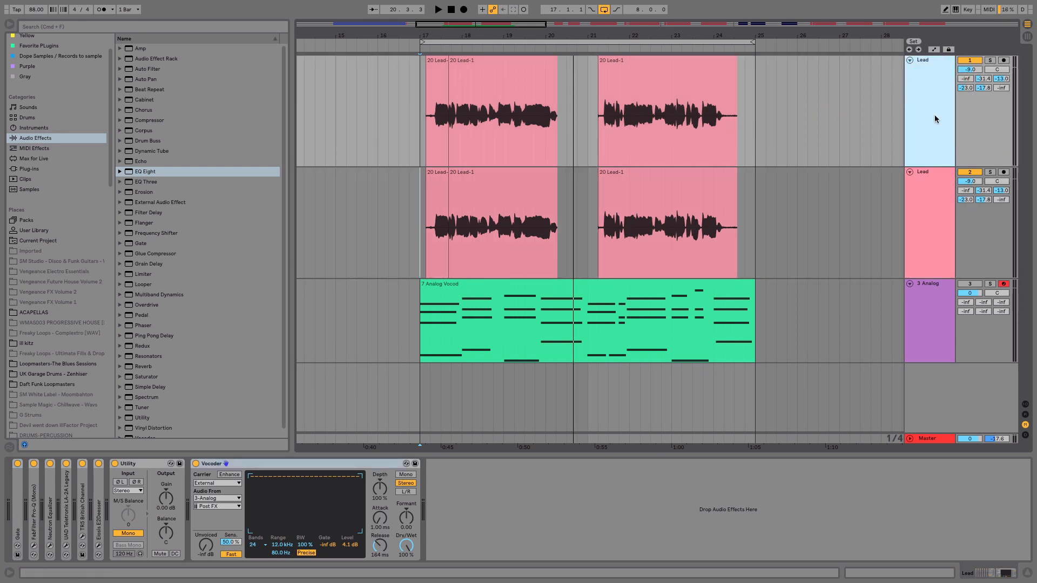
# Rename the duplicated track as Voco Vox.
pyautogui.click(933, 220)
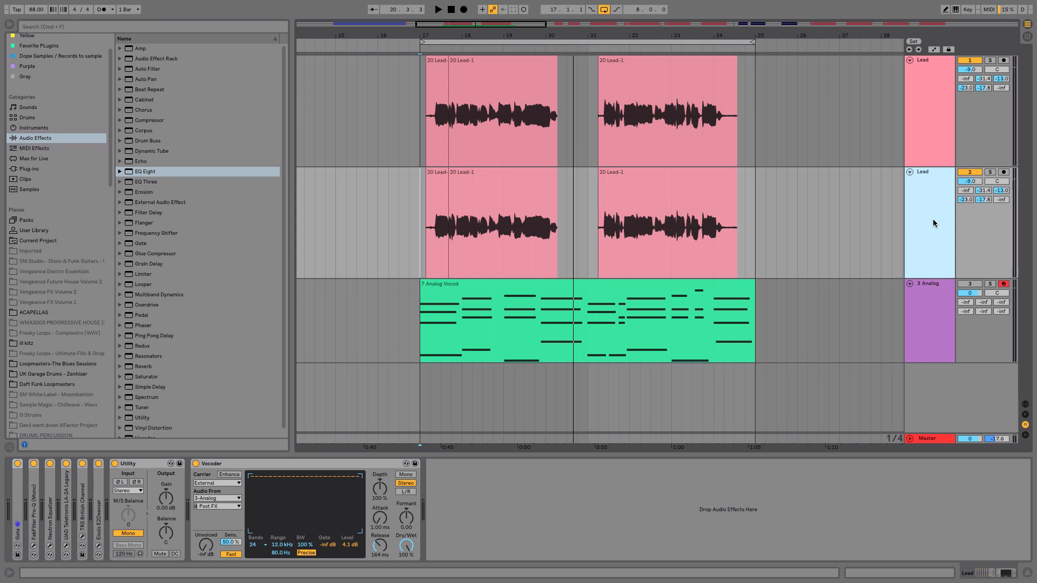
pyautogui.press('super+r')
pyautogui.write('Voco Vox')
pyautogui.press('Return')
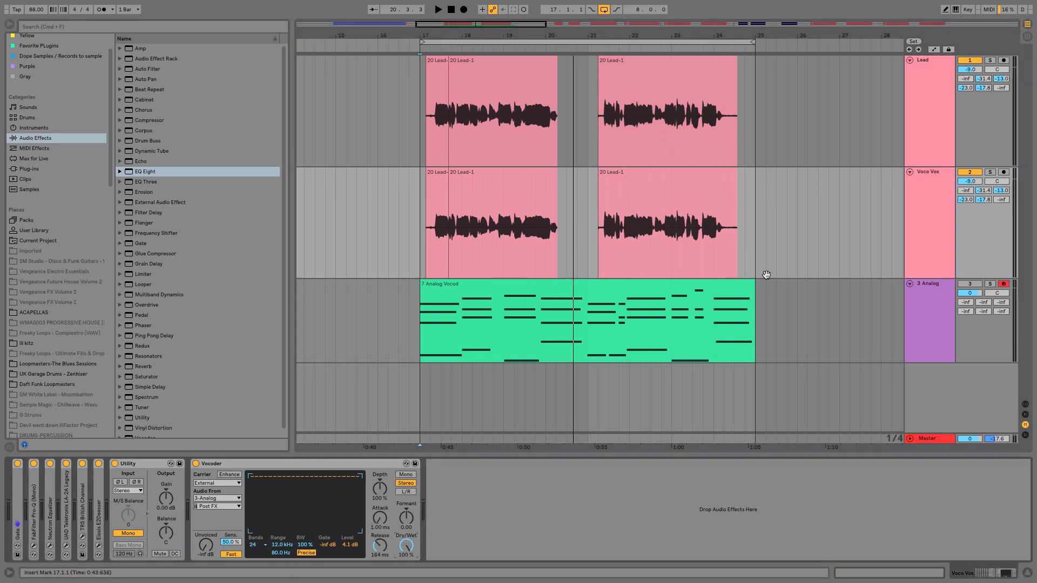
# Delete the Vocoder from the original Lead track.
pyautogui.click(944, 94)
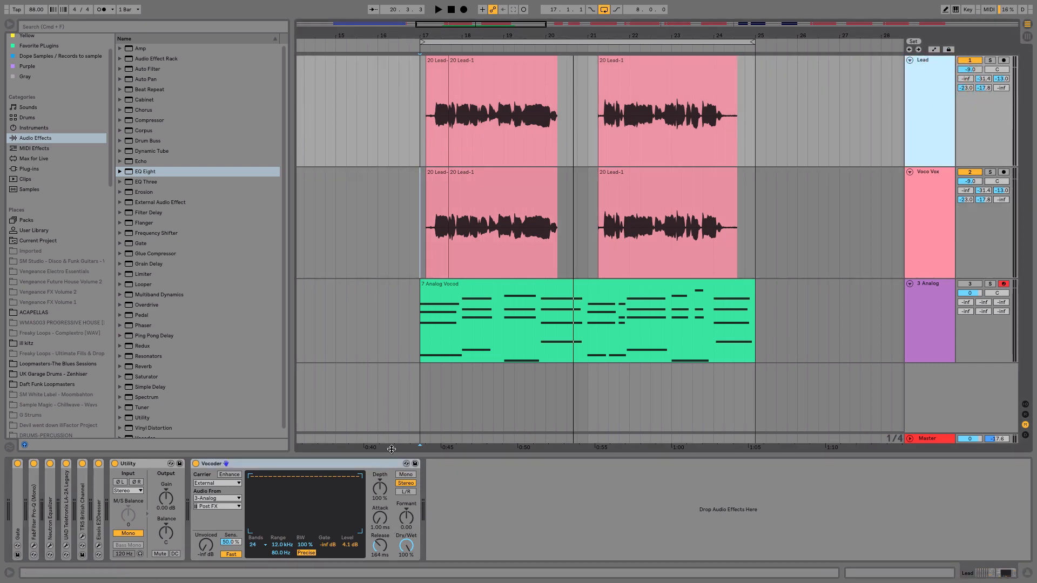
pyautogui.click(384, 465)
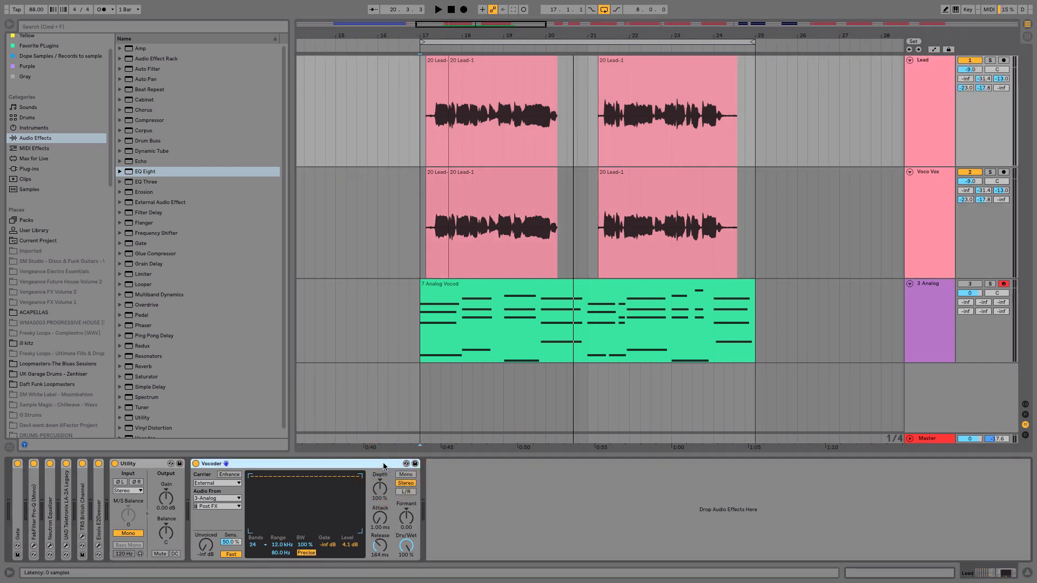
pyautogui.press('Delete')
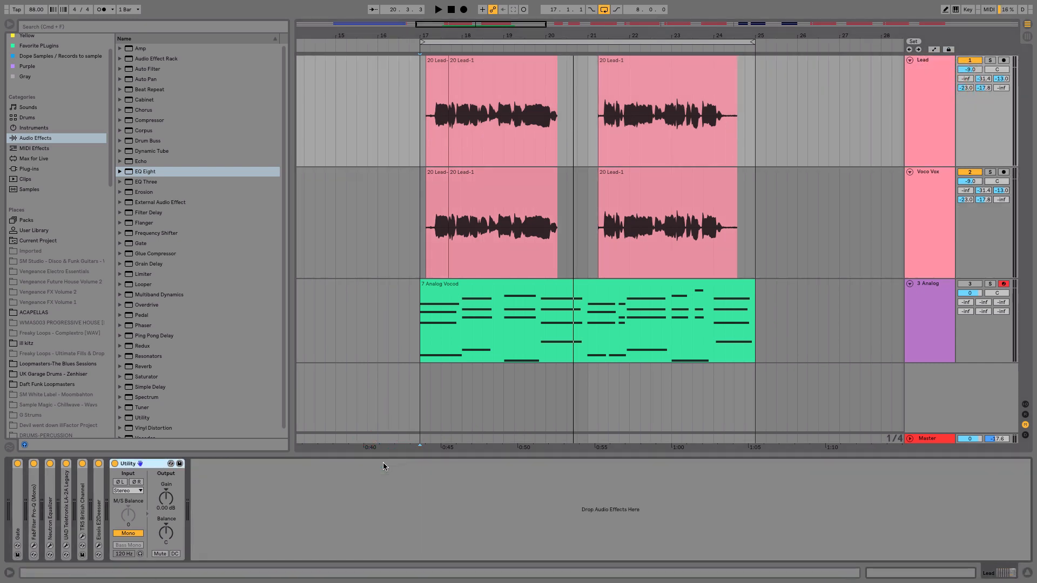
# Lower the Voco Vox track's volume to about -13.3 dB while playing back.
pyautogui.click(419, 192)
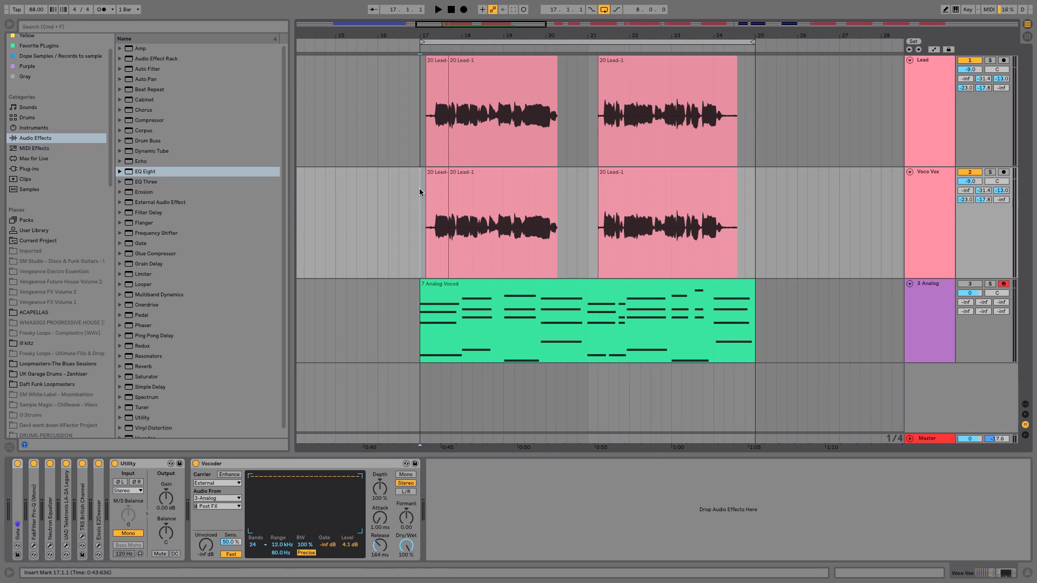
pyautogui.press('space')
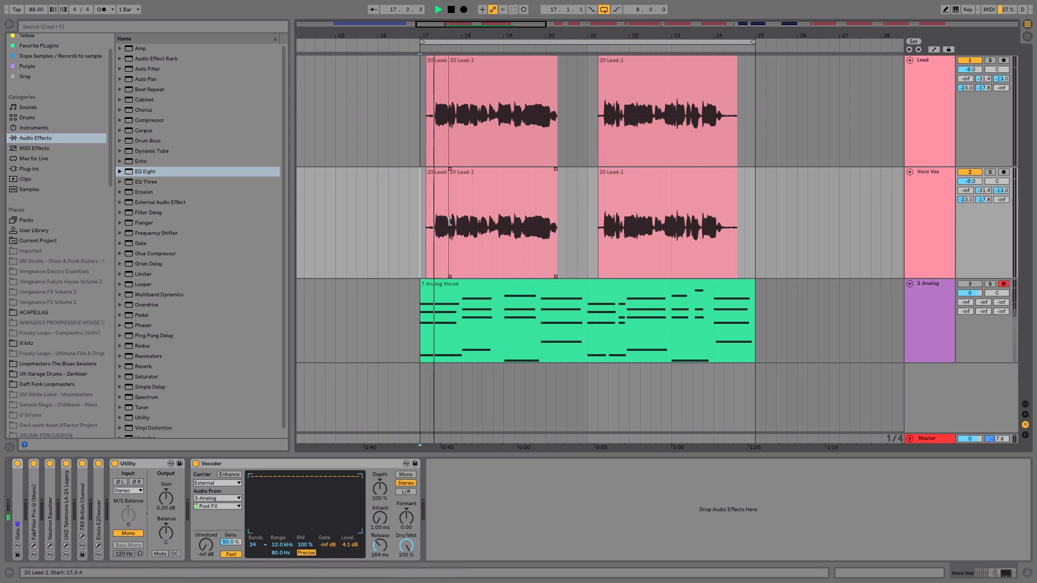
pyautogui.press('Tab')
pyautogui.moveTo(371, 348); pyautogui.dragTo(369, 354)
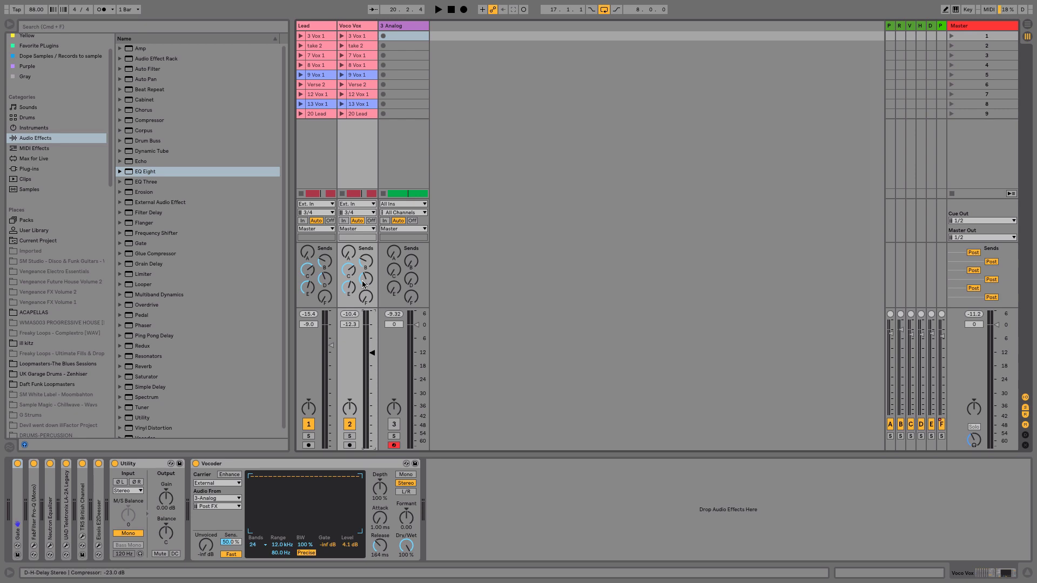
pyautogui.press('Tab')
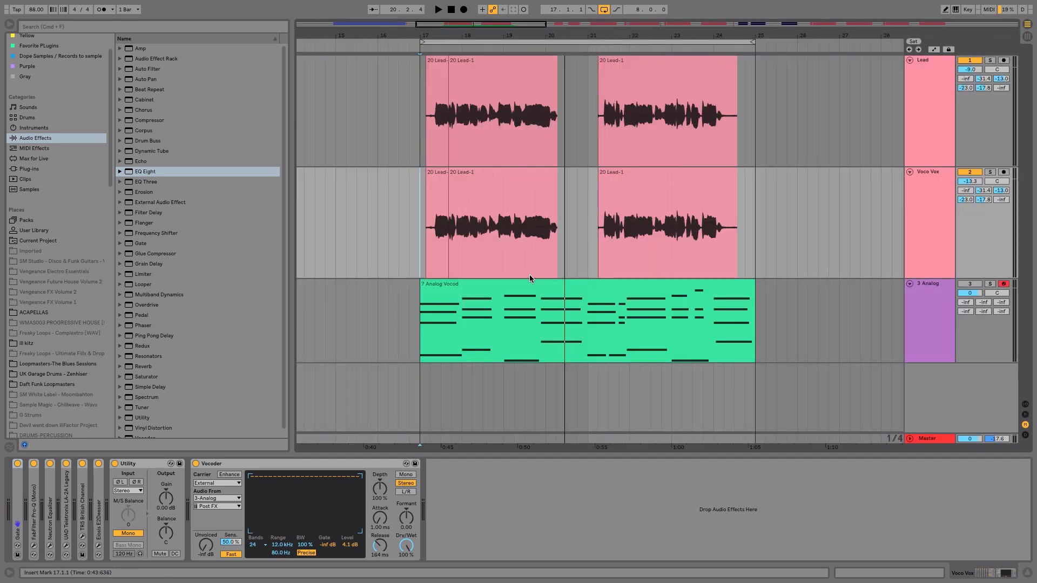
# Set the Vocoder's release on the Voco Vox track to about 2.22 s and play back.
pyautogui.moveTo(933, 167); pyautogui.dragTo(936, 88)
pyautogui.click(938, 105)
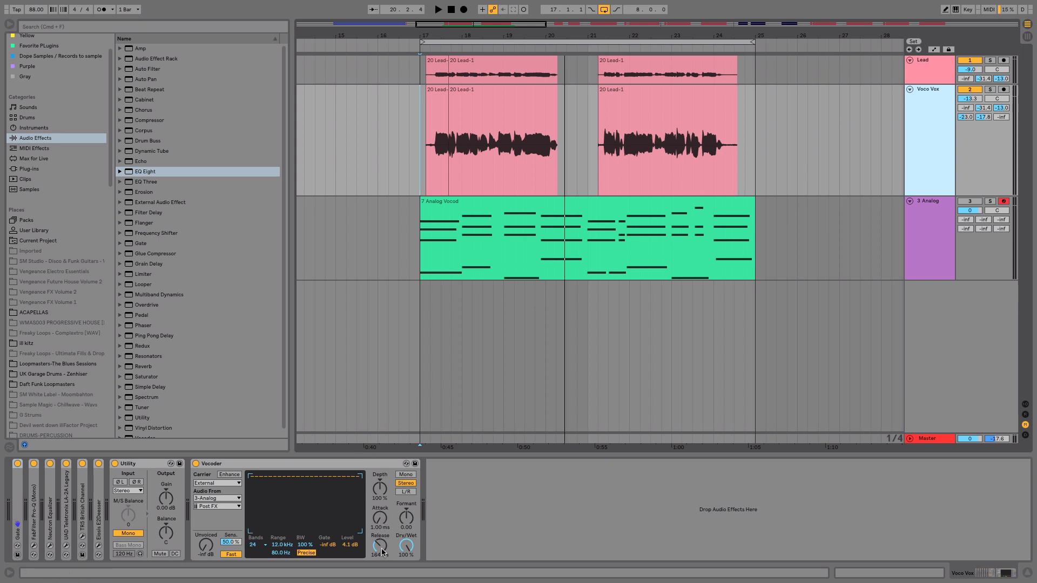
pyautogui.moveTo(379, 546); pyautogui.dragTo(380, 532)
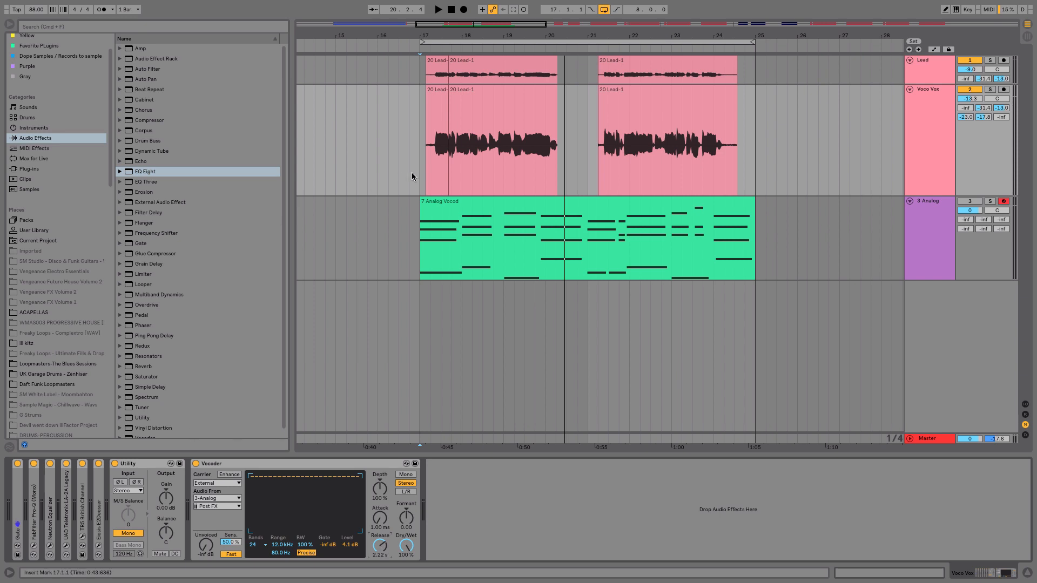
pyautogui.click(419, 152)
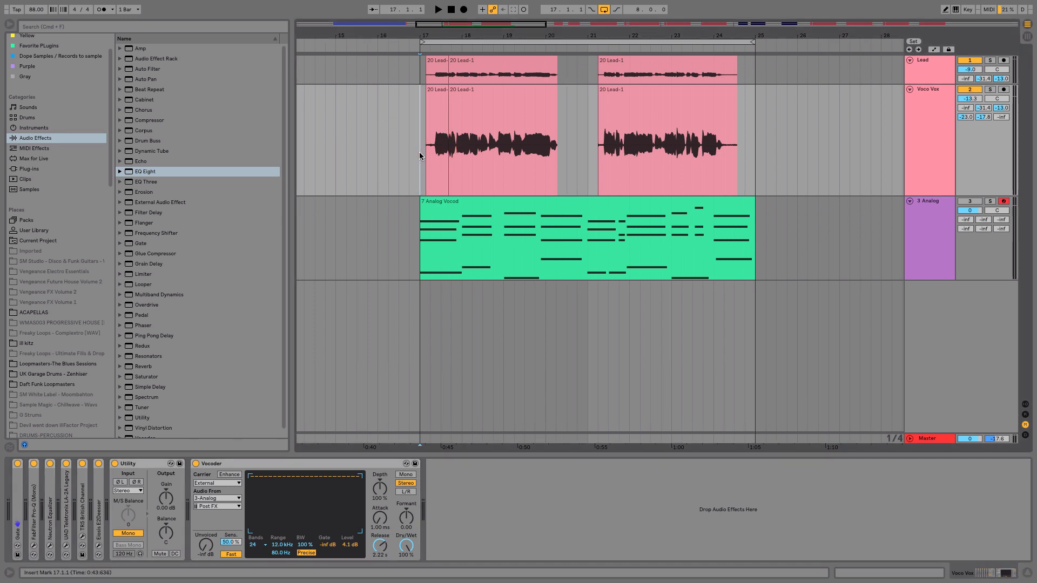
pyautogui.press('space')
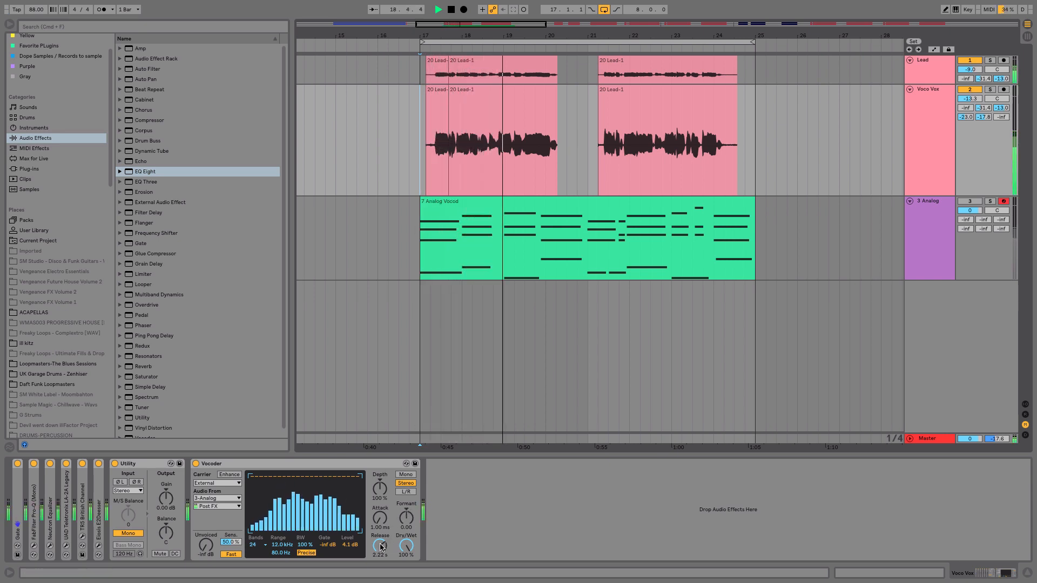
# Set the Vocoder's release to about 52.2 ms.
pyautogui.moveTo(380, 548); pyautogui.dragTo(380, 547)
pyautogui.press('space')
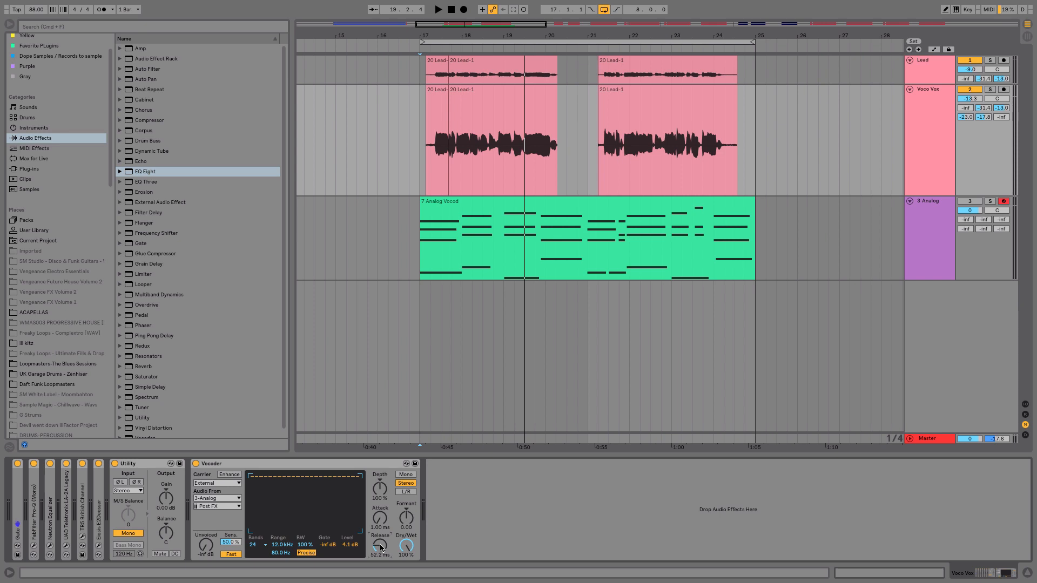
pyautogui.press('space')
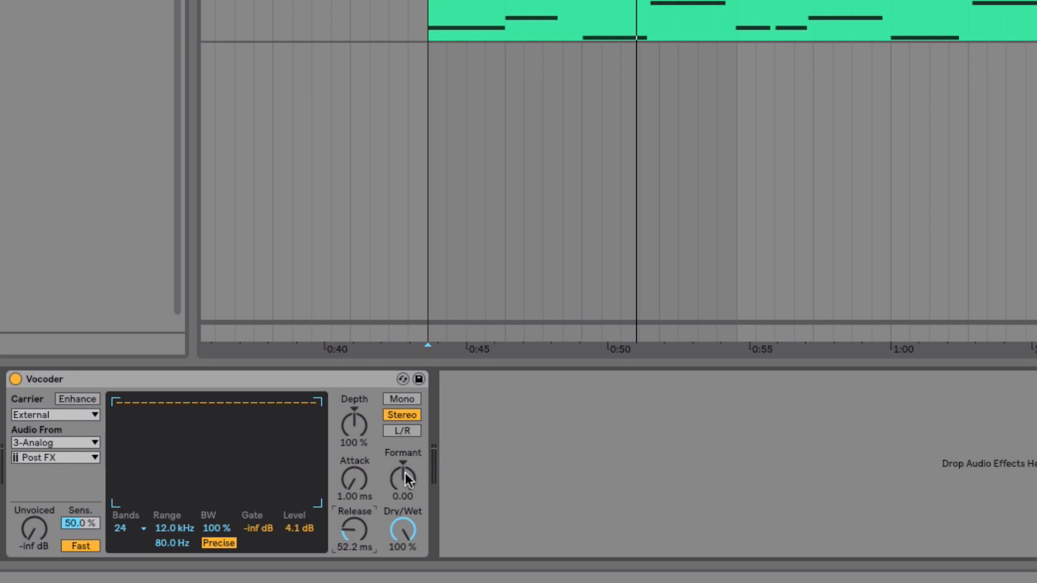
# Try shifting the Vocoder's formant to 0.40, then reset it to 0.00.
pyautogui.moveTo(406, 472)
pyautogui.mouseDown()
pyautogui.moveTo(406, 486)
pyautogui.moveTo(406, 445)
pyautogui.moveTo(407, 493)
pyautogui.moveTo(407, 476)
pyautogui.mouseUp()
pyautogui.press('space')
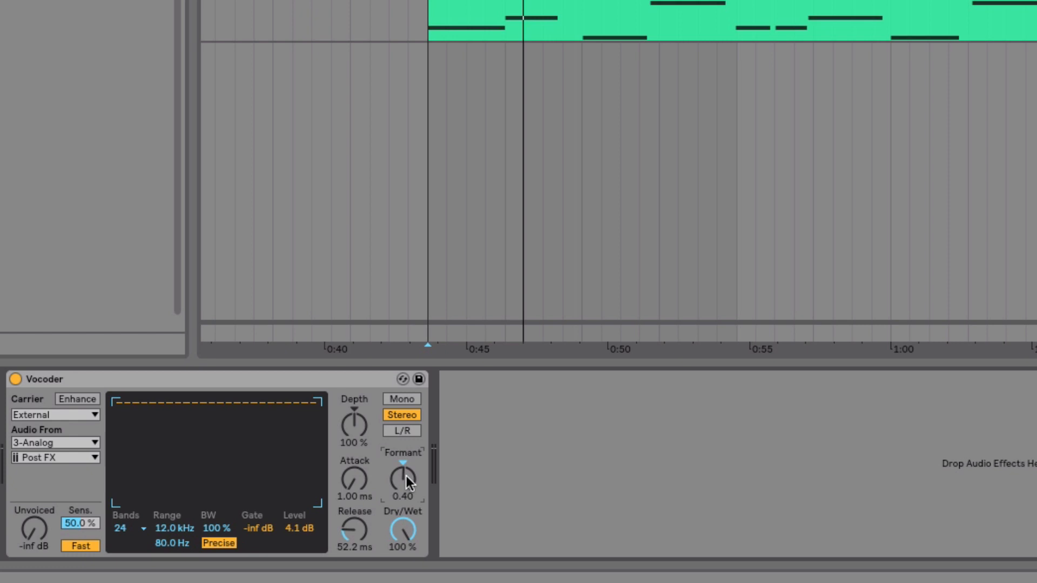
pyautogui.moveTo(406, 476); pyautogui.dragTo(409, 497)
pyautogui.click(405, 462)
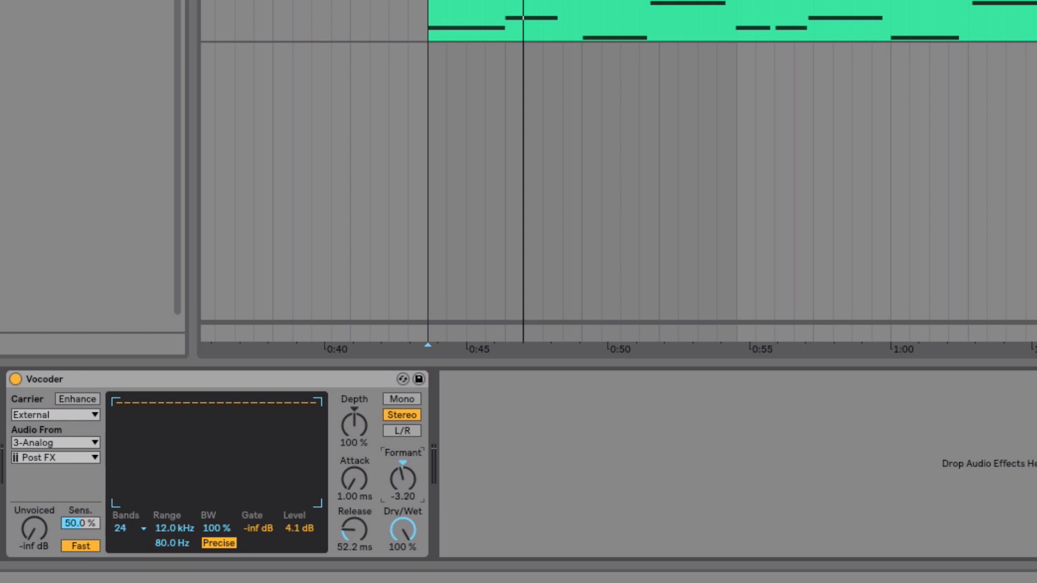
pyautogui.click(403, 462)
pyautogui.press('space')
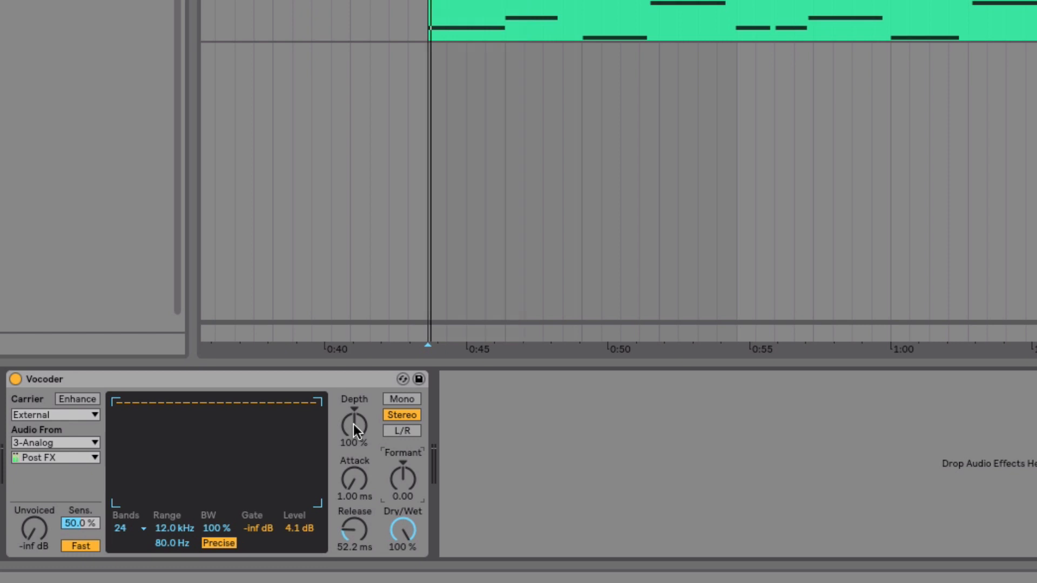
# Set the Vocoder's depth to 65.0 % while playing back.
pyautogui.moveTo(354, 423)
pyautogui.mouseDown()
pyautogui.moveTo(354, 398)
pyautogui.moveTo(355, 424)
pyautogui.mouseUp()
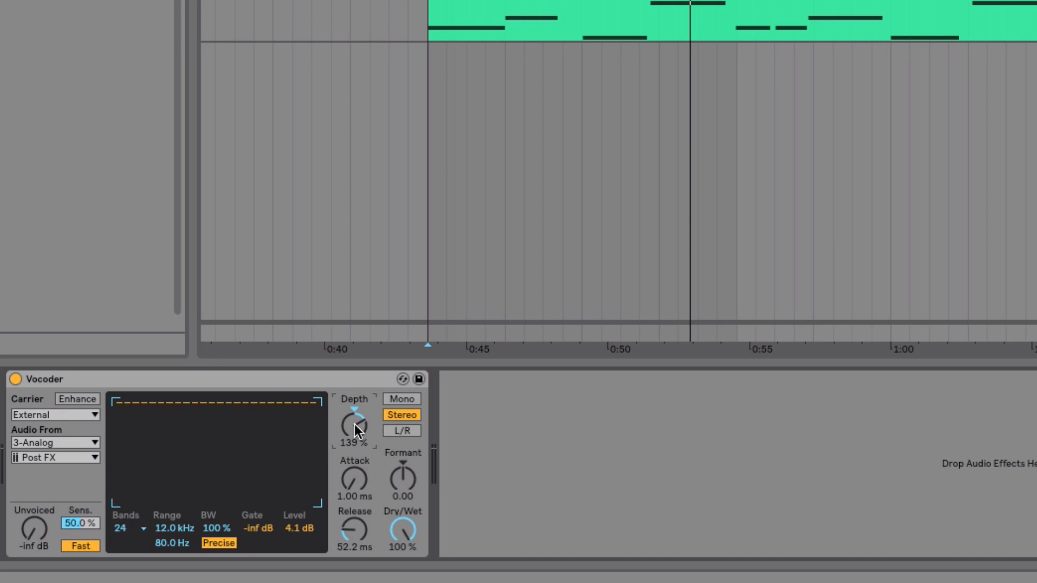
pyautogui.moveTo(357, 421); pyautogui.dragTo(356, 430)
pyautogui.press('space')
pyautogui.moveTo(357, 422); pyautogui.dragTo(357, 441)
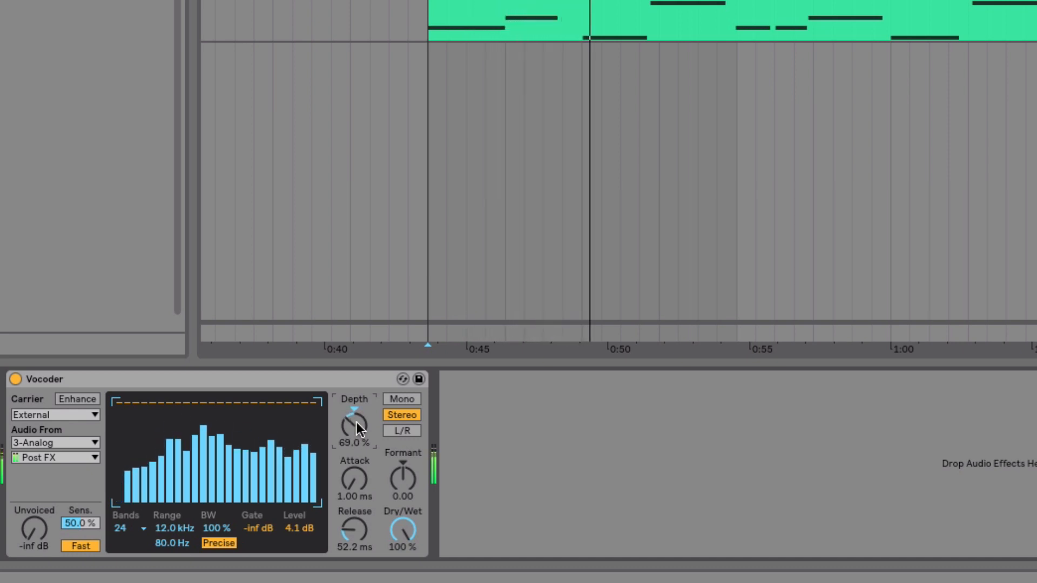
pyautogui.moveTo(357, 423); pyautogui.dragTo(357, 427)
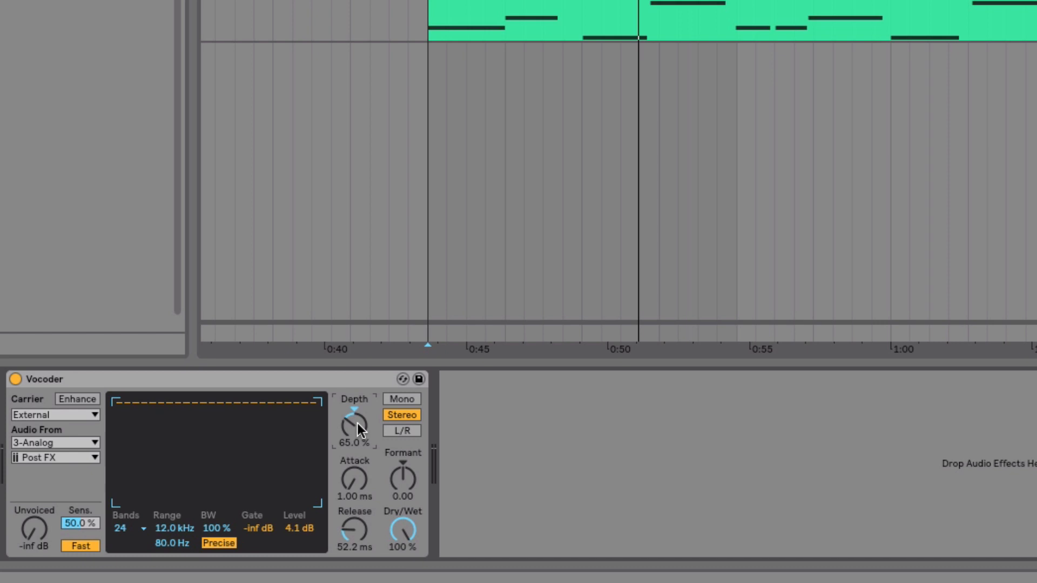
# Set the Vocoder's depth to 121 % and its release to 43.1 ms while playing back.
pyautogui.moveTo(357, 422); pyautogui.dragTo(357, 399)
pyautogui.moveTo(362, 428); pyautogui.dragTo(361, 427)
pyautogui.press('space')
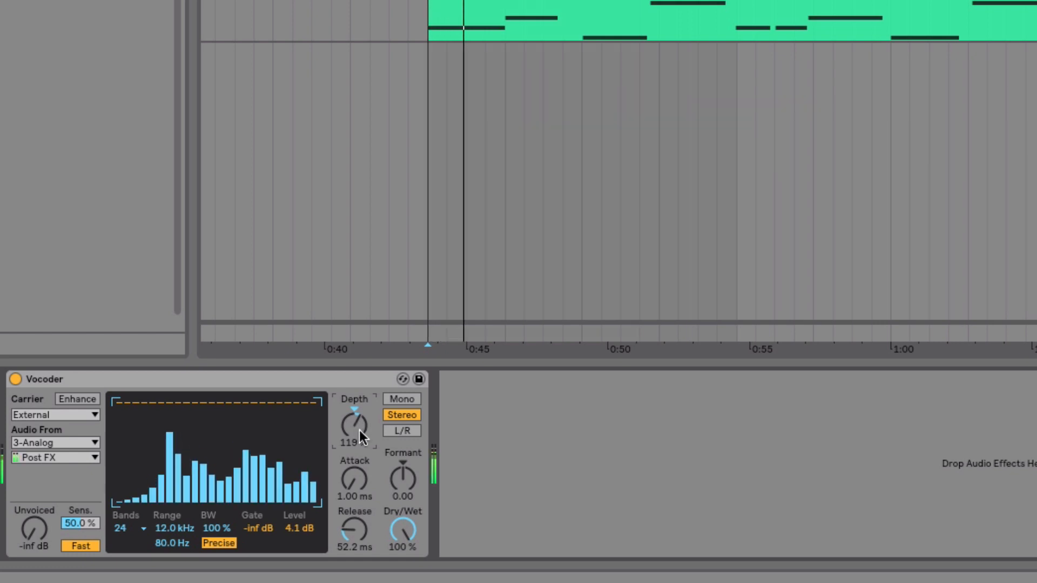
pyautogui.moveTo(357, 430); pyautogui.dragTo(358, 428)
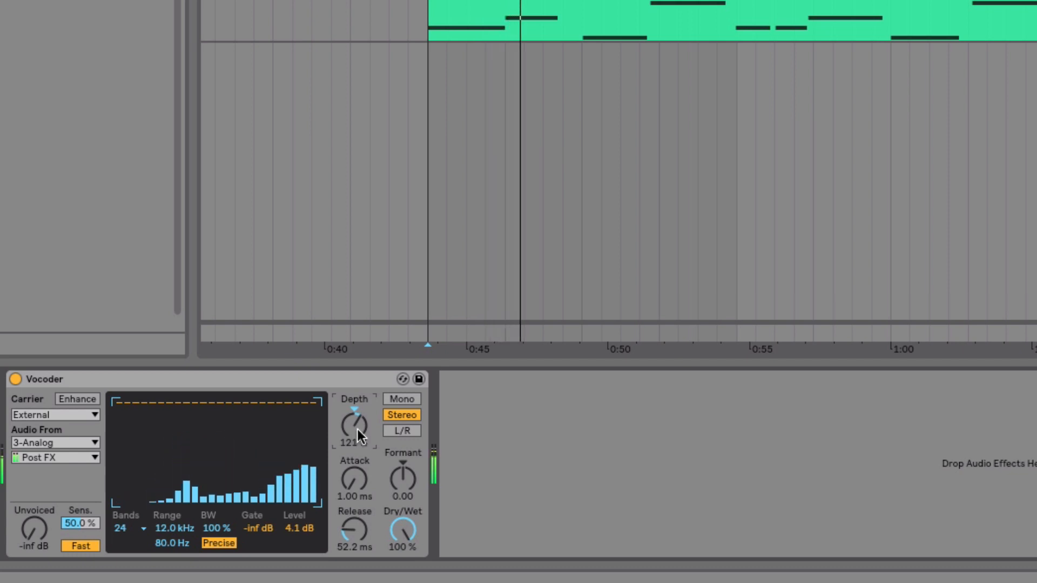
pyautogui.moveTo(354, 527); pyautogui.dragTo(354, 527)
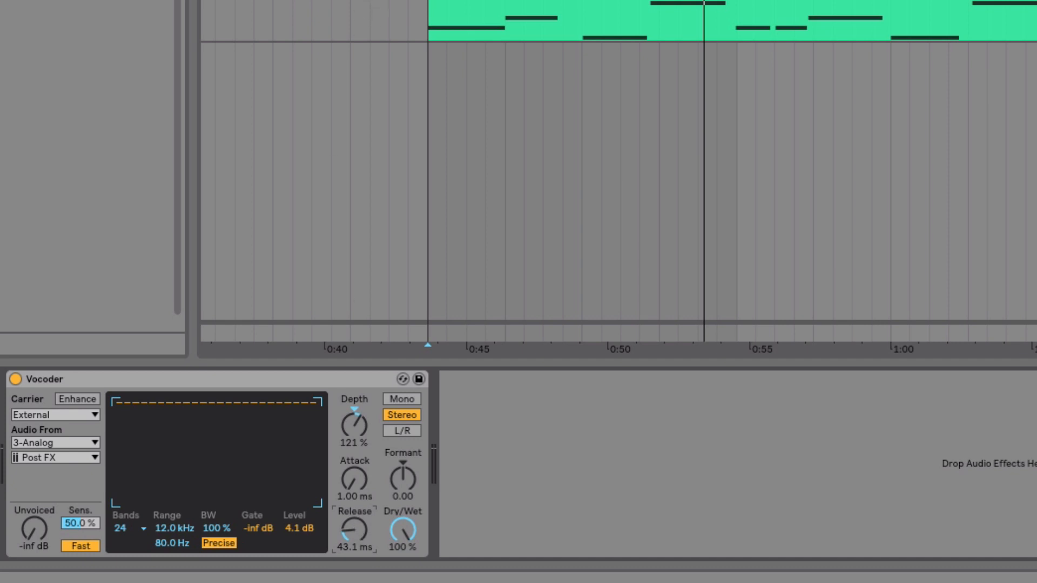
# Add an EQ Eight after the Vocoder with band 7 turned into a low-pass at 1.50 kHz, and play back.
pyautogui.moveTo(230, 111); pyautogui.dragTo(477, 389)
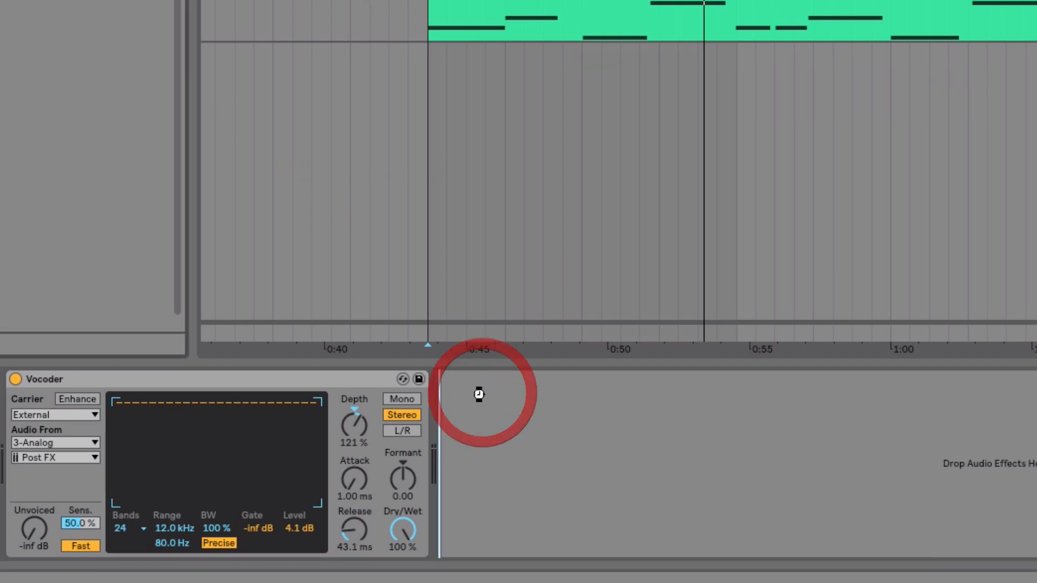
pyautogui.click(793, 532)
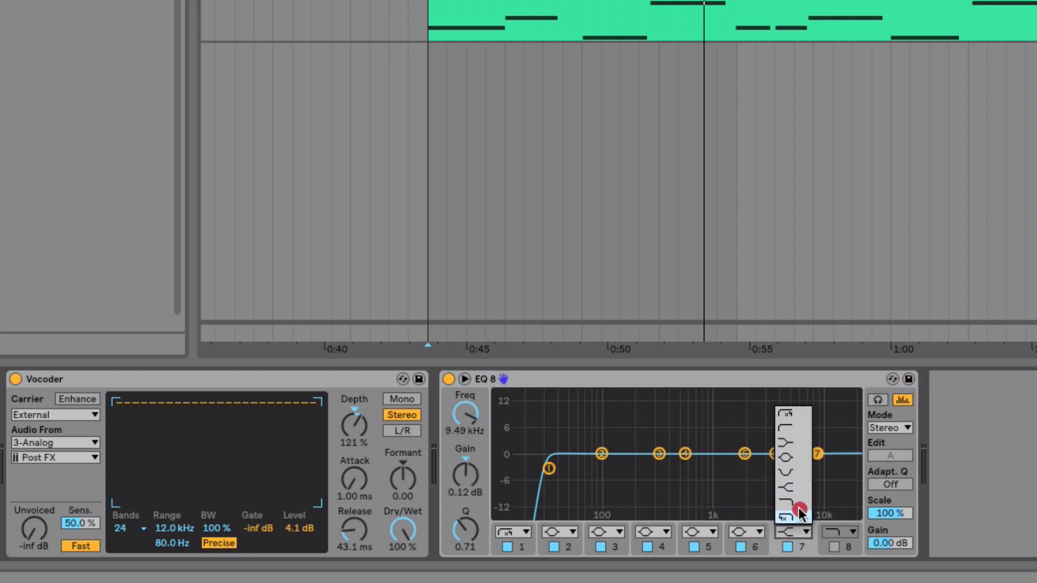
pyautogui.click(796, 497)
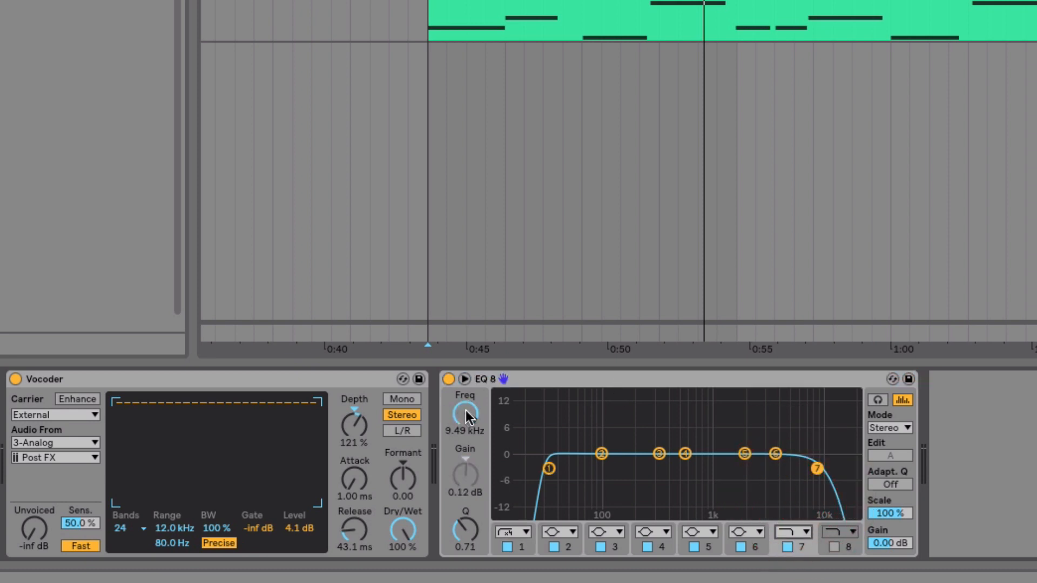
pyautogui.moveTo(466, 411)
pyautogui.mouseDown()
pyautogui.moveTo(467, 470)
pyautogui.moveTo(467, 410)
pyautogui.mouseUp()
pyautogui.press('space')
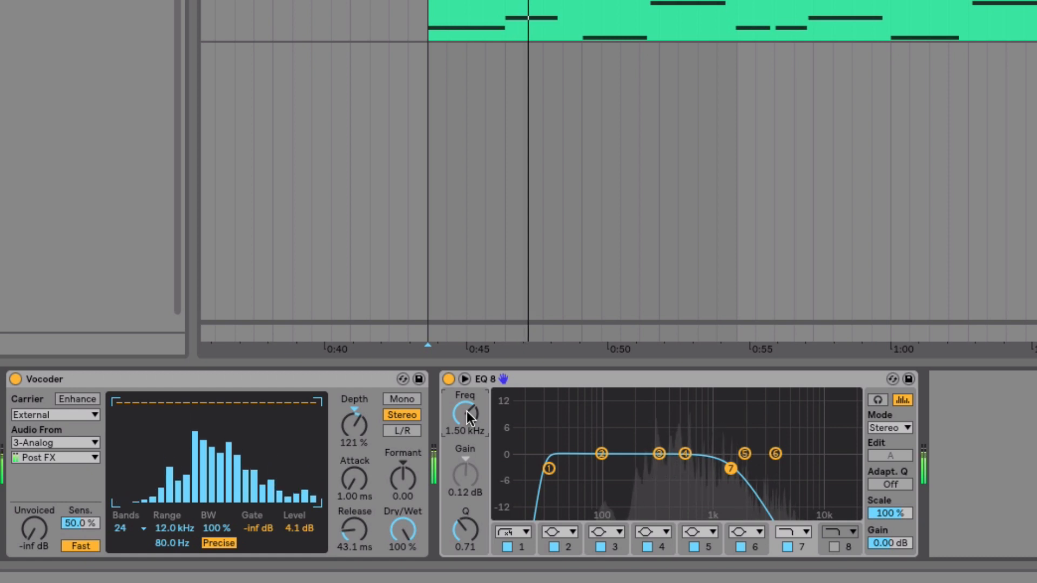
# Shift the EQ Eight's low-pass band to about 1.63 kHz and stop playback.
pyautogui.press('Tab')
pyautogui.moveTo(342, 182); pyautogui.dragTo(340, 173)
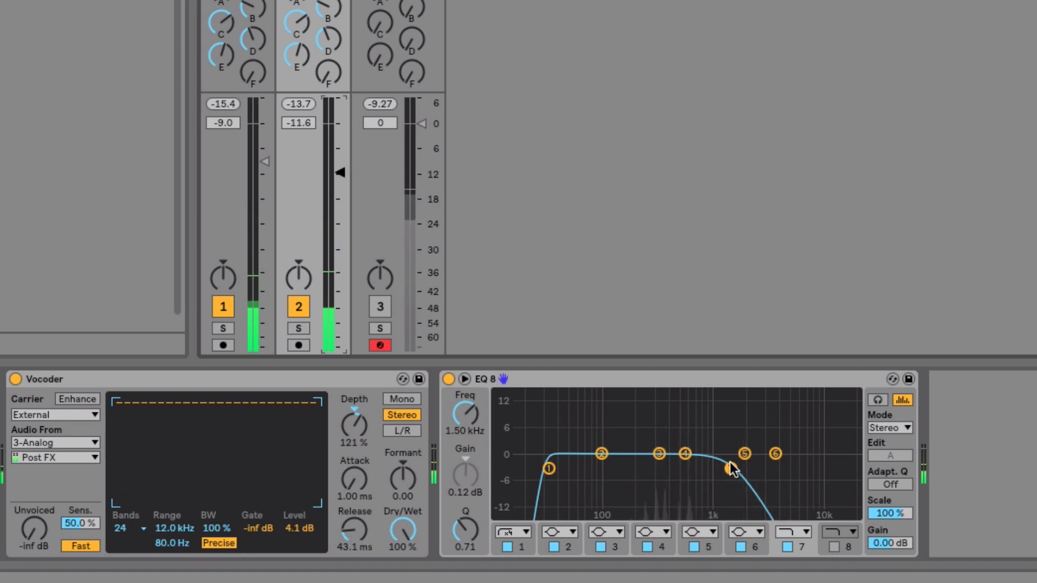
pyautogui.moveTo(731, 469); pyautogui.dragTo(736, 472)
pyautogui.press('Tab')
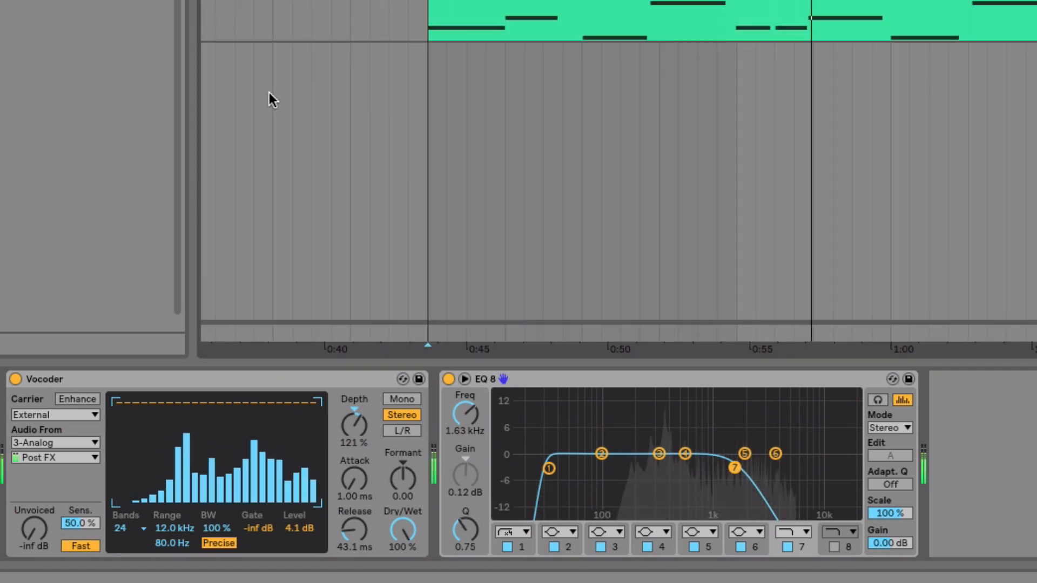
pyautogui.press('space')
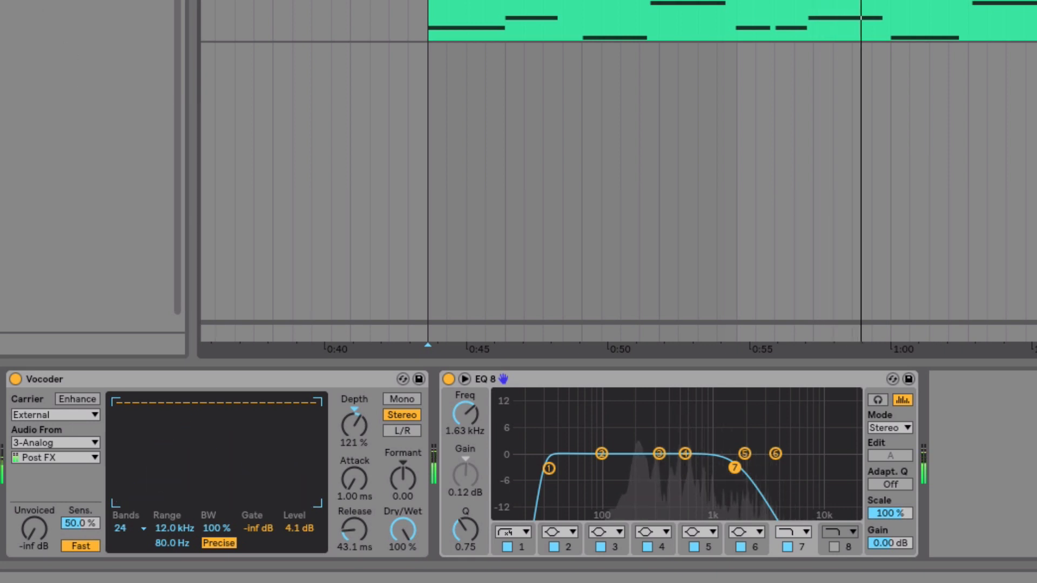
# Insert a Chorus between the Vocoder and EQ Eight at 43 % dry/wet, and raise the low-pass to 2.30 kHz.
pyautogui.moveTo(212, 209); pyautogui.dragTo(432, 427)
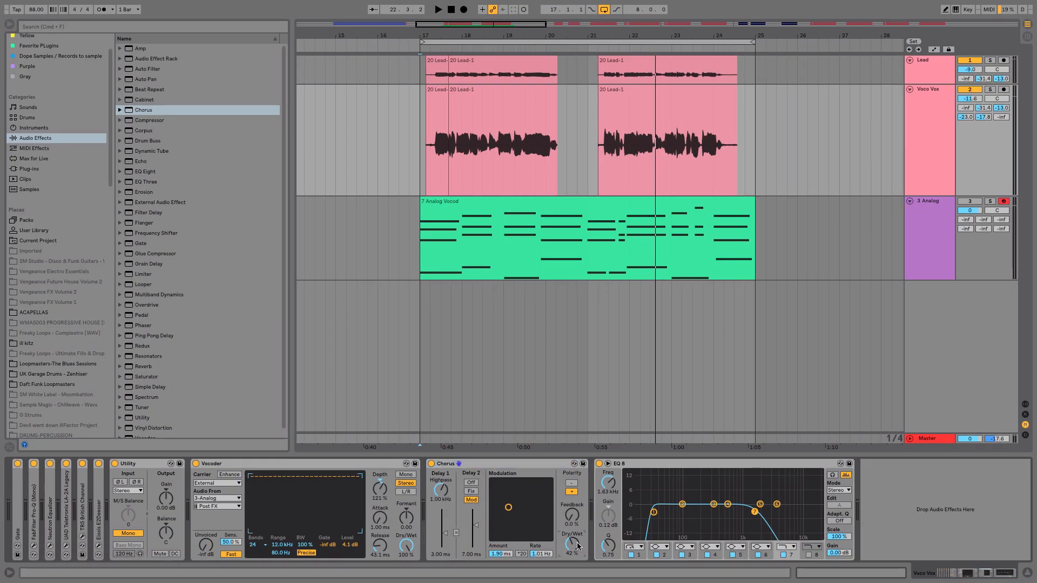
pyautogui.press('space')
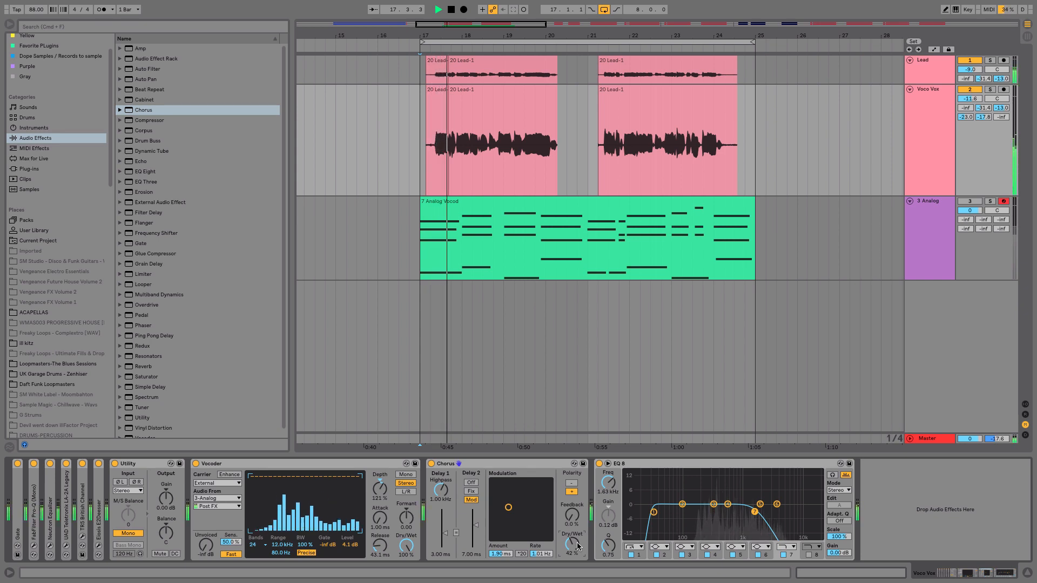
pyautogui.moveTo(577, 546); pyautogui.dragTo(577, 545)
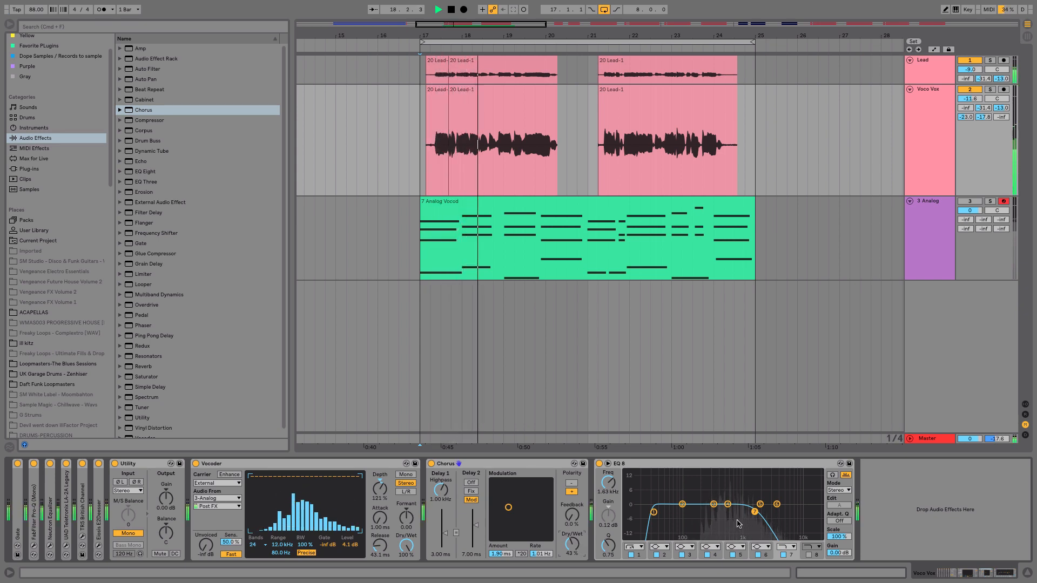
pyautogui.moveTo(755, 513); pyautogui.dragTo(763, 511)
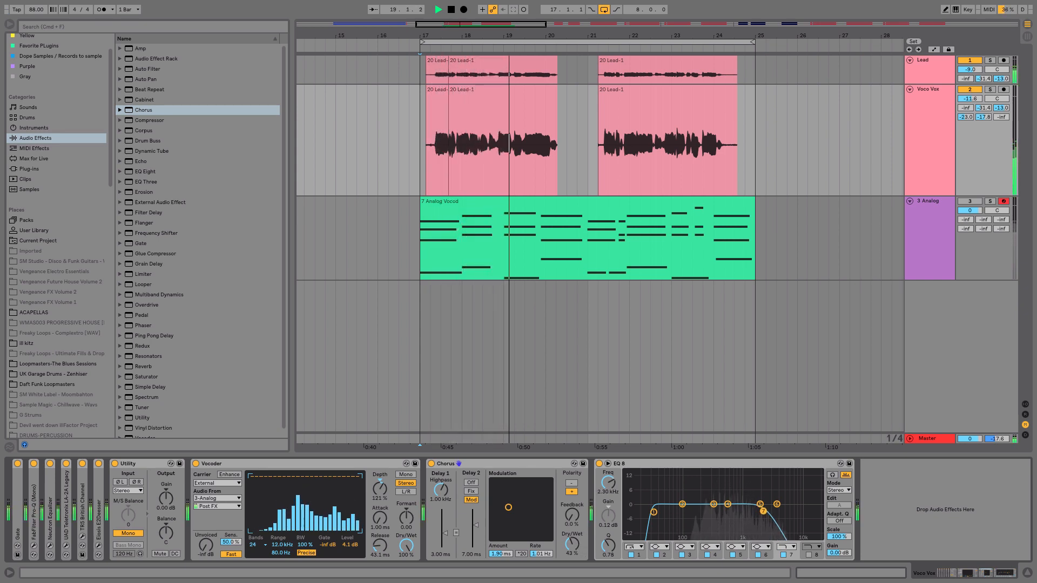
# Set the Vocoder's release to 76.4 ms and its depth to 114 %.
pyautogui.moveTo(380, 546); pyautogui.dragTo(376, 538)
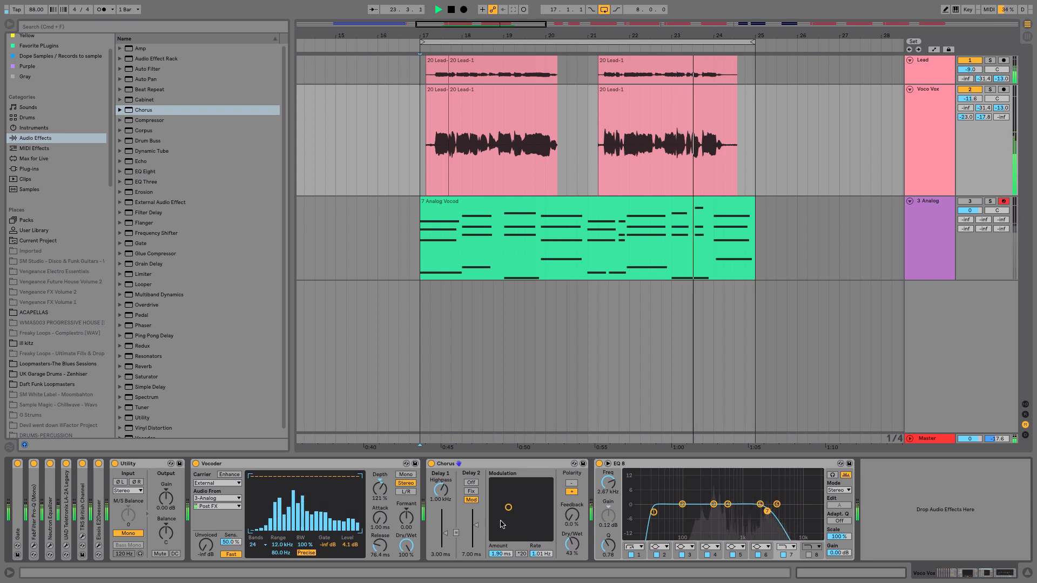
pyautogui.moveTo(385, 491); pyautogui.dragTo(384, 497)
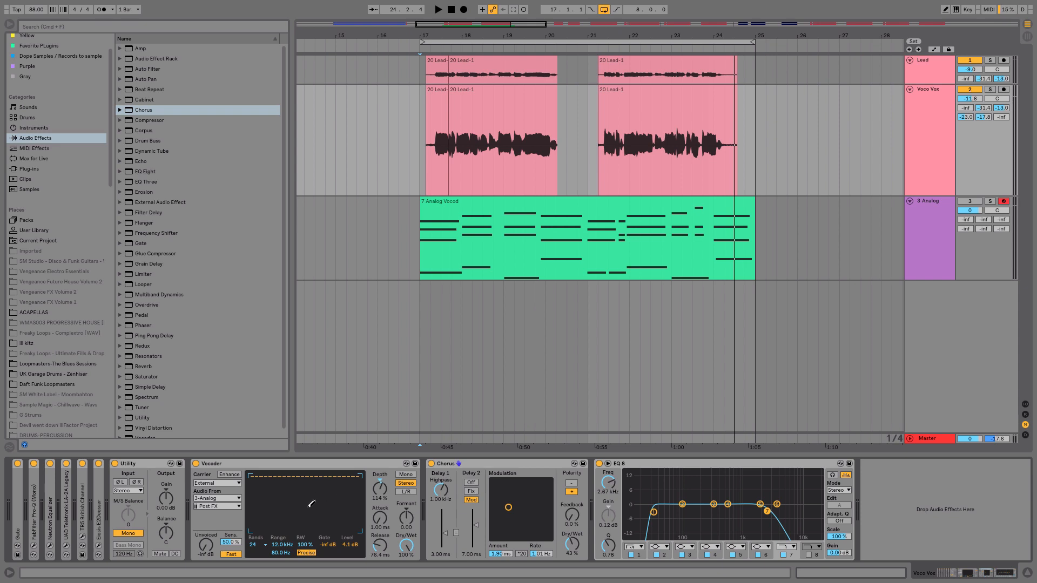
# Set the Vocoder to 40 bands and play back the result.
pyautogui.click(262, 546)
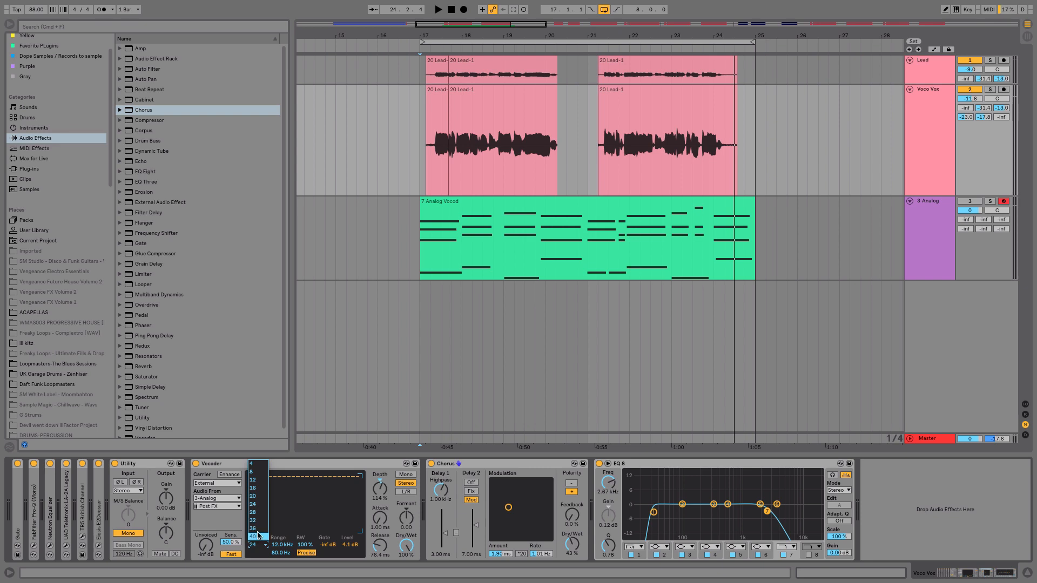
pyautogui.click(261, 537)
pyautogui.press('space')
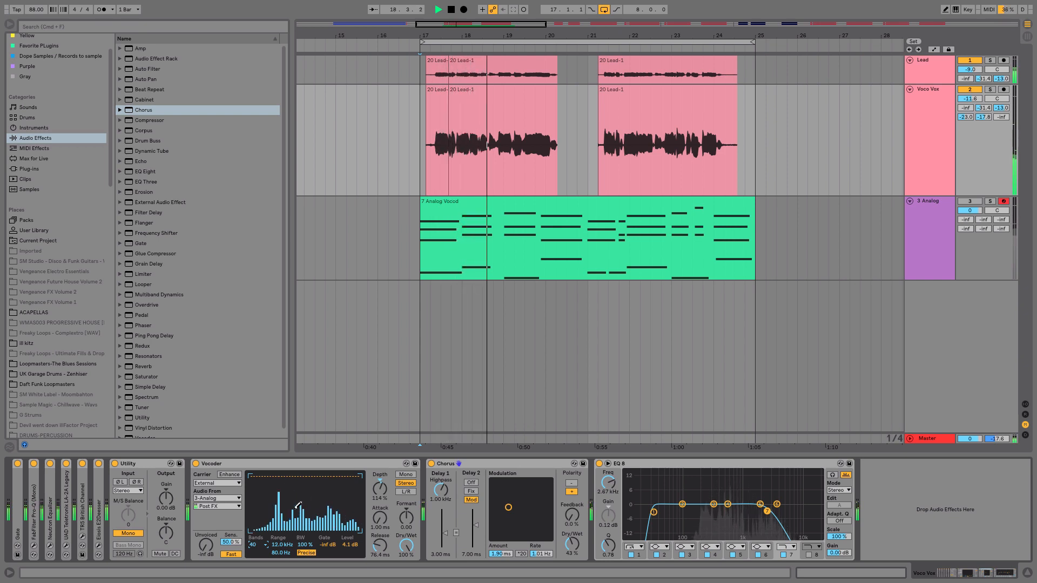
pyautogui.press('space')
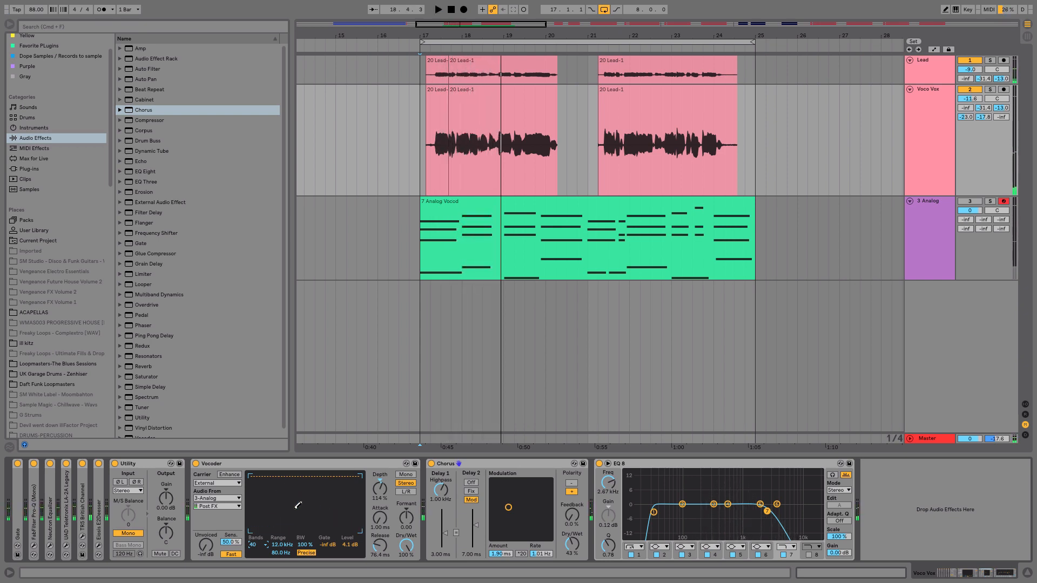
# Try the Vocoder with 8 bands and play back.
pyautogui.click(261, 546)
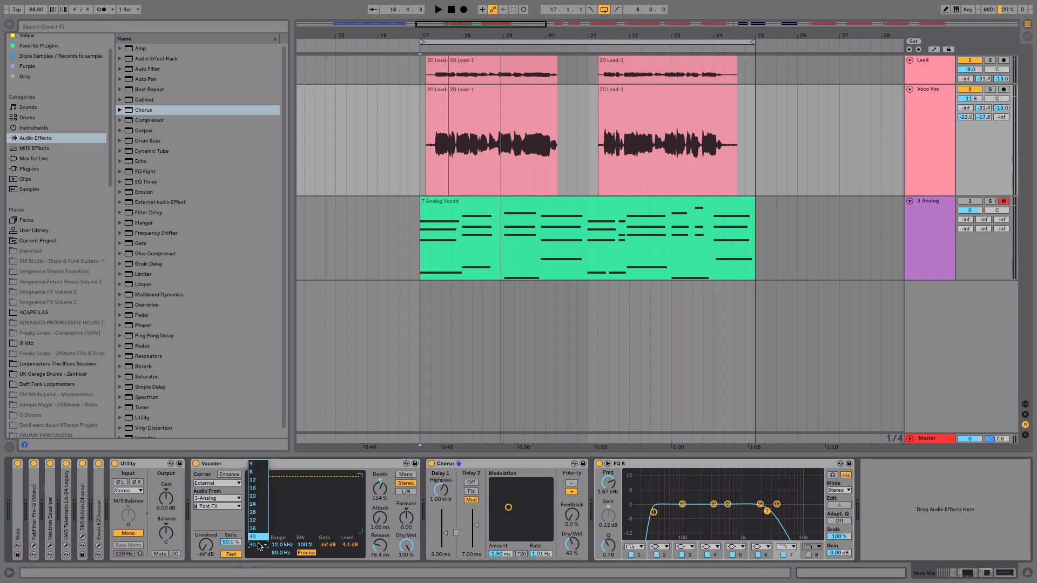
pyautogui.click(262, 469)
pyautogui.press('space')
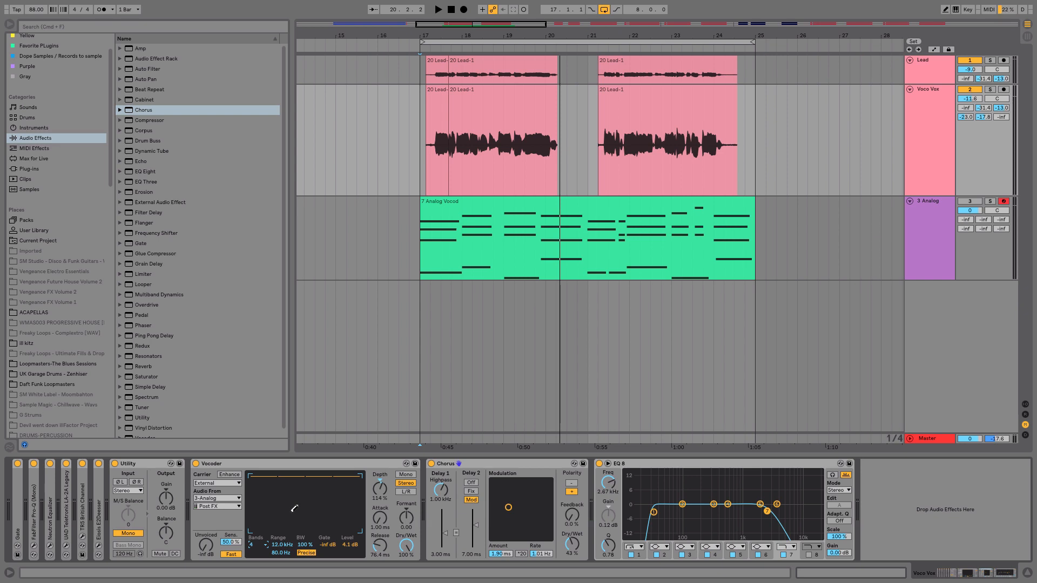
# Set the Vocoder to 28 bands and play back.
pyautogui.click(252, 545)
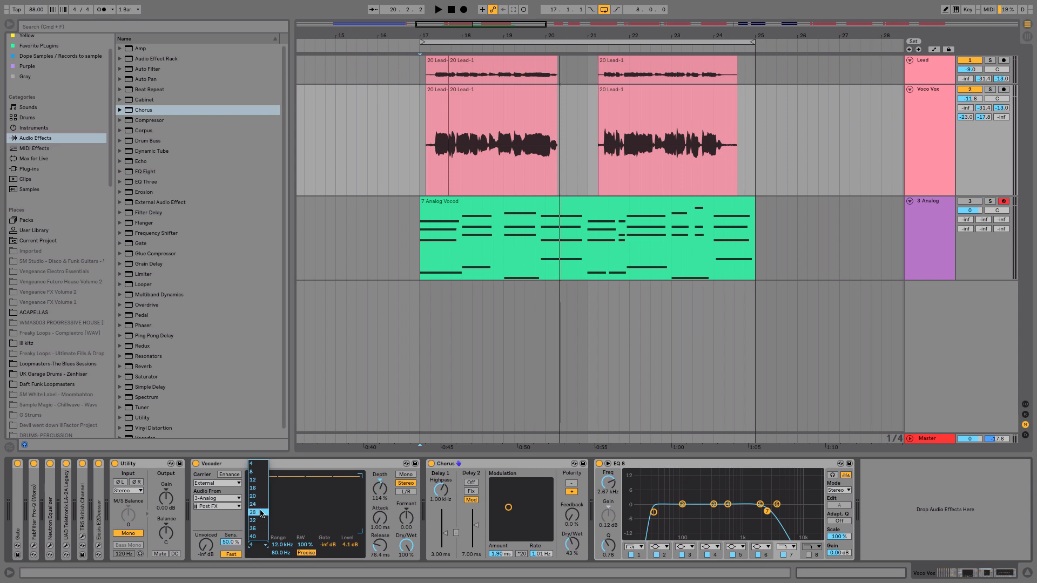
pyautogui.click(262, 513)
pyautogui.press('space')
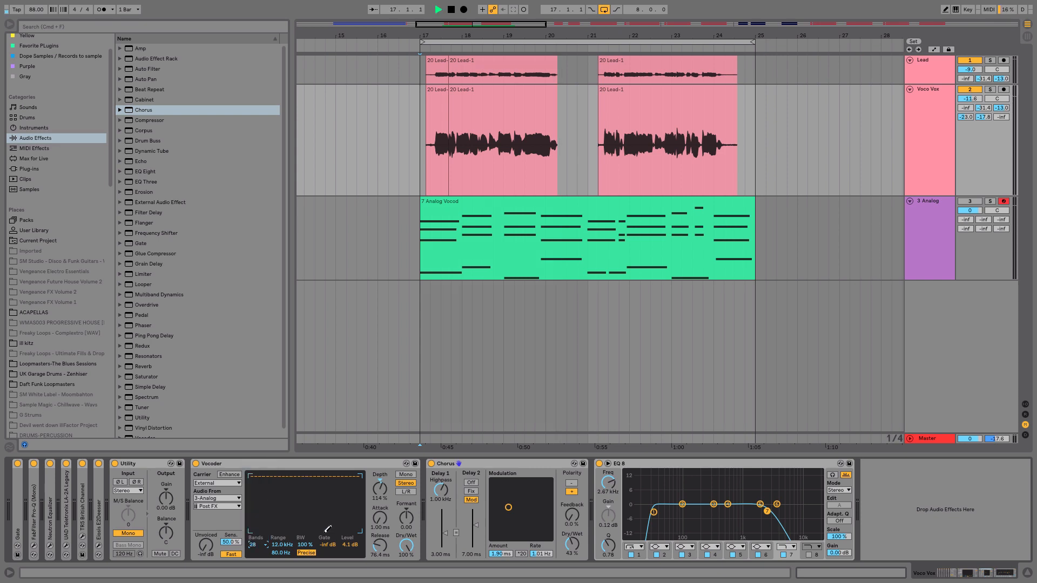